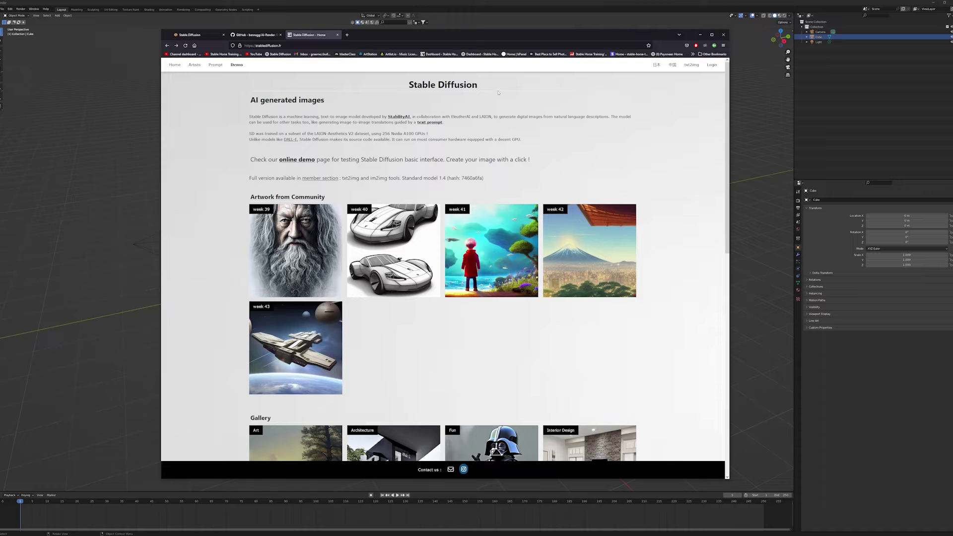
# Step: Highlight the Stable Diffusion page heading and description paragraphs, briefly checking the Blender scene
pyautogui.moveTo(499, 93); pyautogui.dragTo(407, 86)
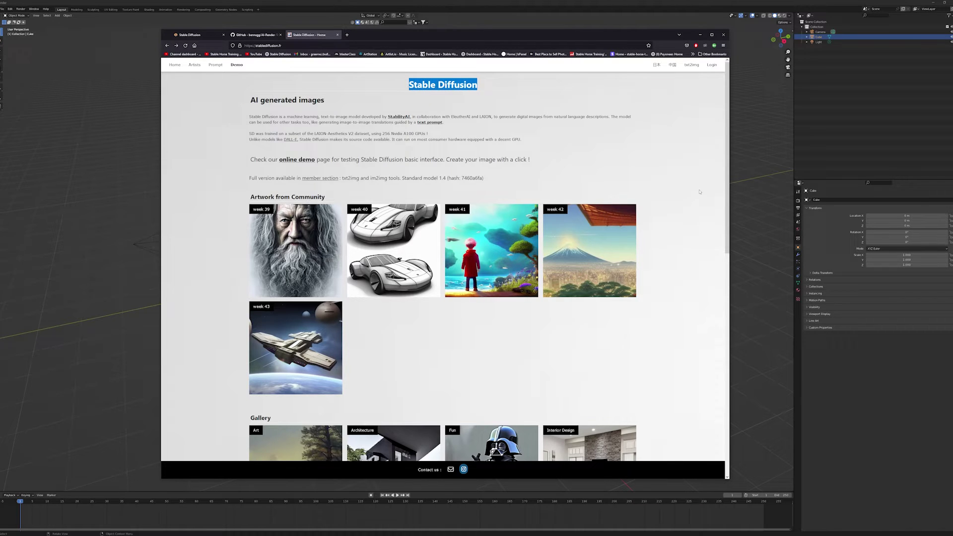
pyautogui.click(755, 160)
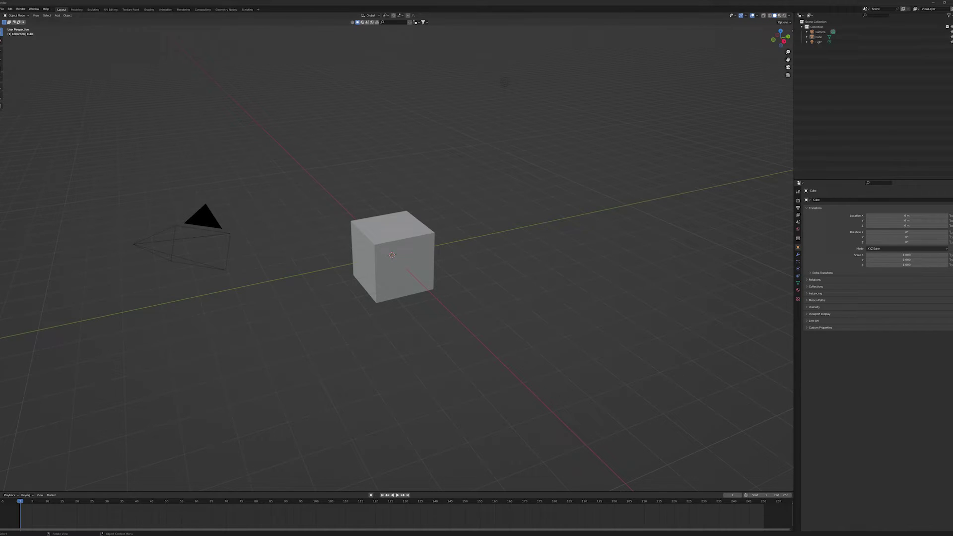
pyautogui.click(164, 15)
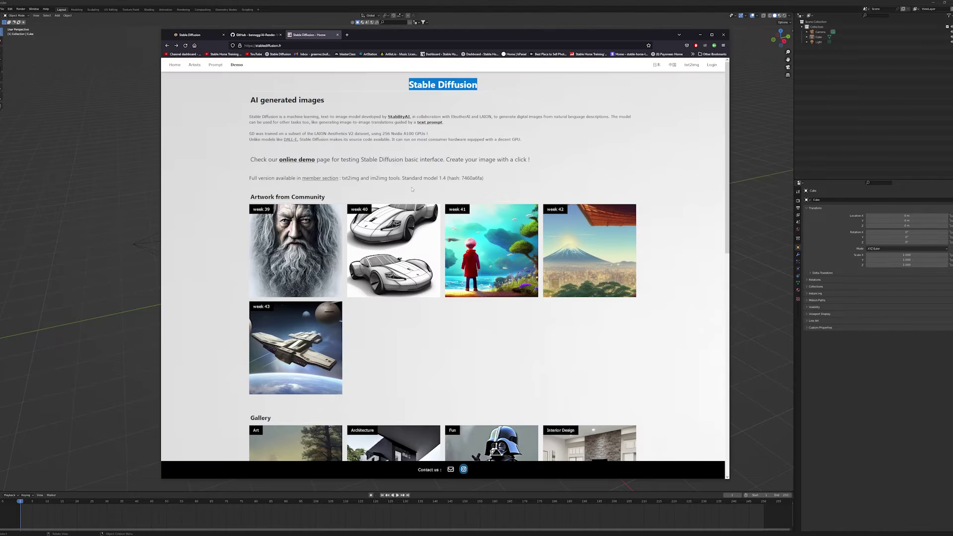
pyautogui.click(544, 159)
pyautogui.moveTo(523, 140); pyautogui.dragTo(327, 117)
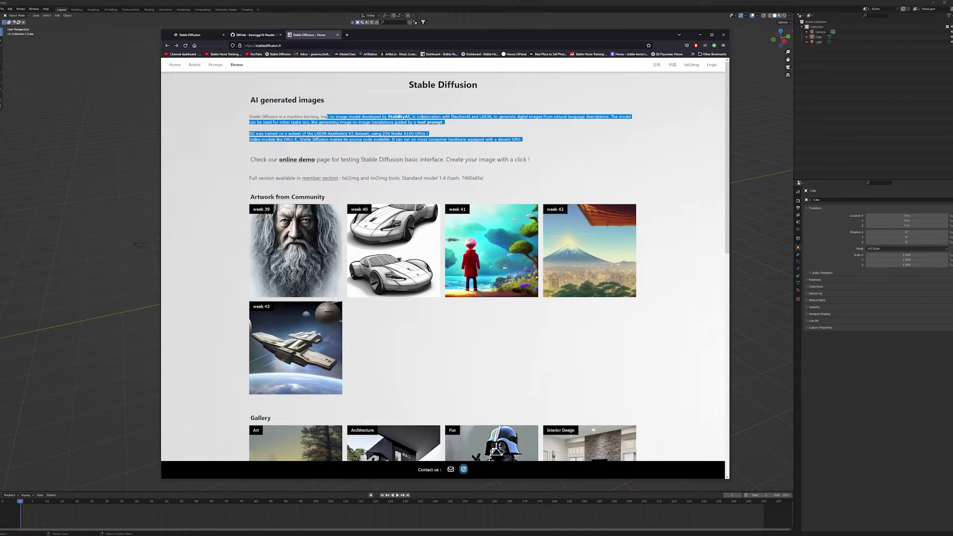
pyautogui.click(390, 152)
pyautogui.scroll(-7, 404, 279)
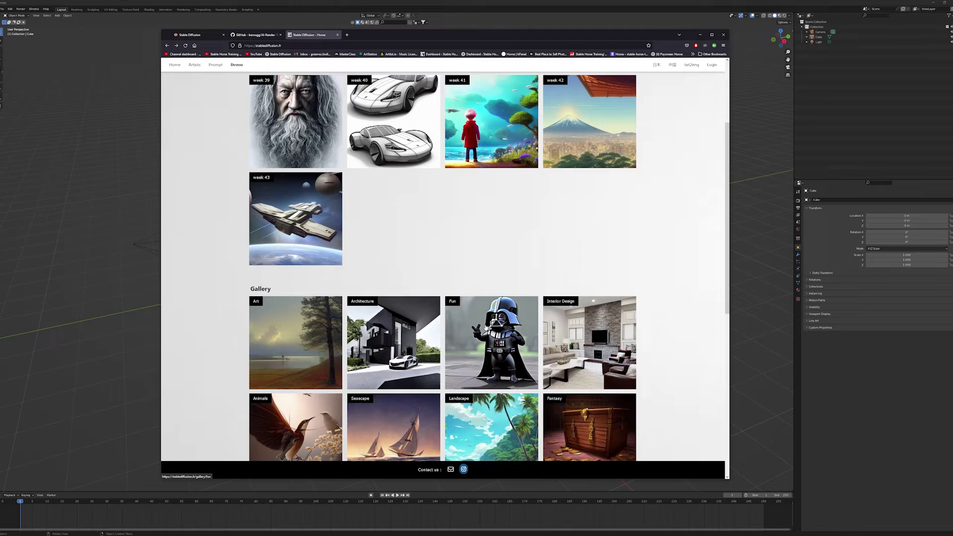
pyautogui.scroll(-1, 576, 340)
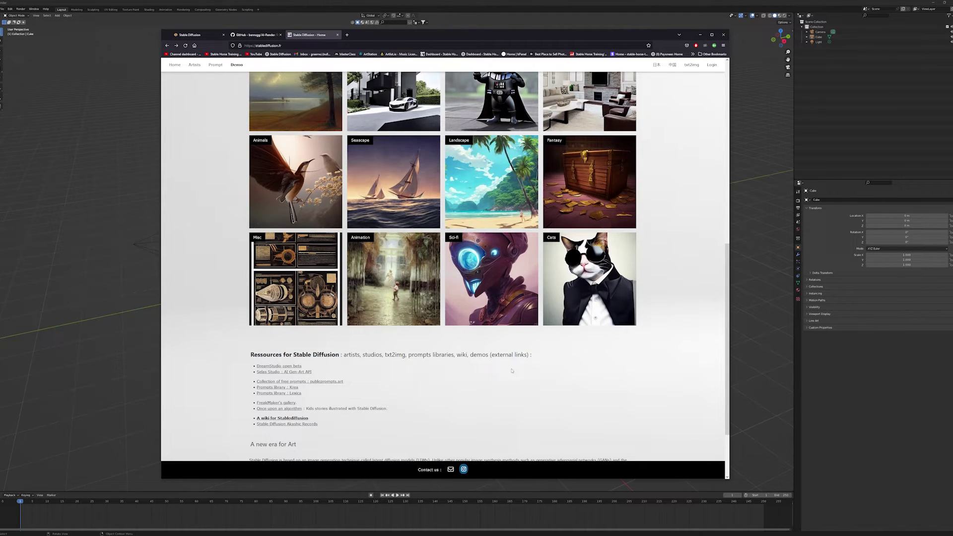
pyautogui.scroll(2, 512, 370)
pyautogui.scroll(5, 512, 370)
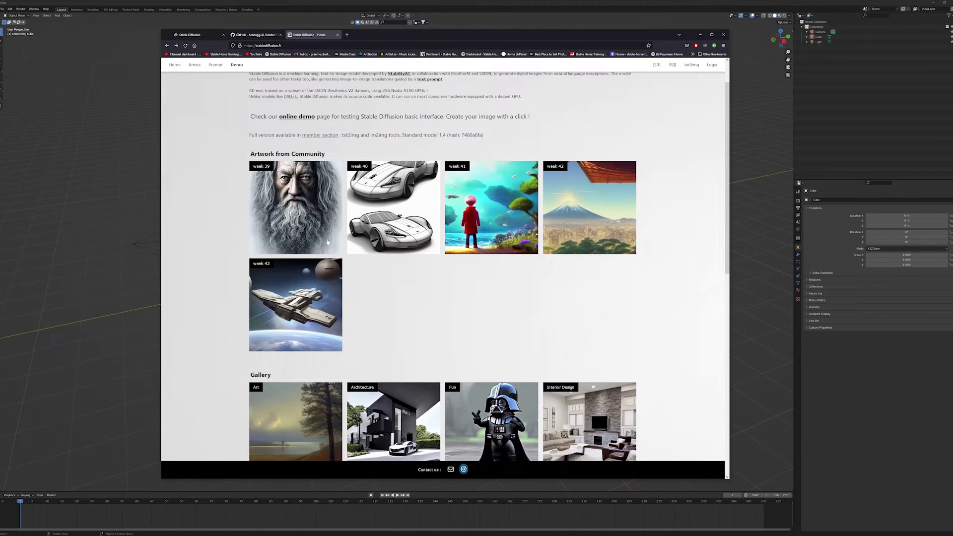
pyautogui.scroll(1, 487, 312)
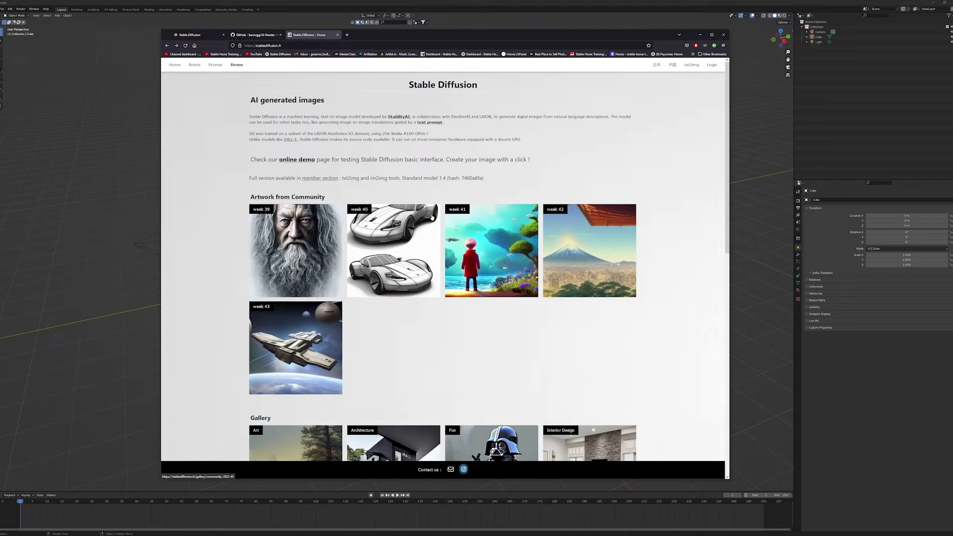
# Step: Highlight the Stable Diffusion title, the online demo line, and the heading again
pyautogui.moveTo(474, 84); pyautogui.dragTo(416, 85)
pyautogui.click(509, 94)
pyautogui.moveTo(529, 160); pyautogui.dragTo(297, 154)
pyautogui.click(504, 148)
pyautogui.moveTo(481, 88); pyautogui.dragTo(405, 86)
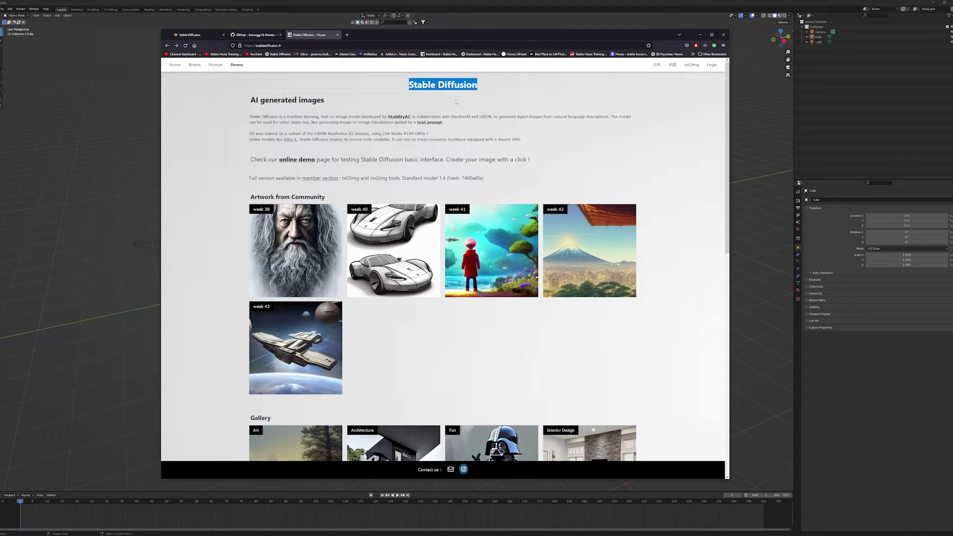
pyautogui.click(478, 109)
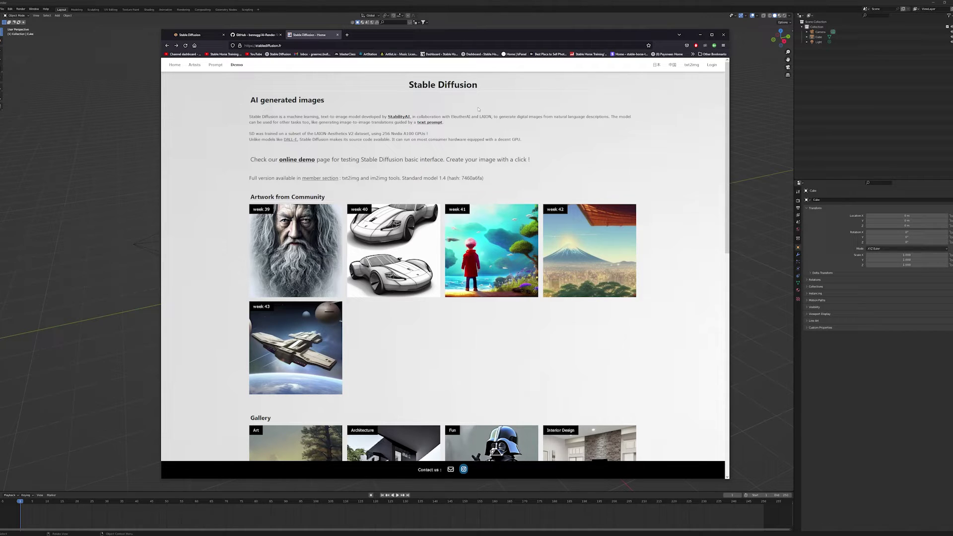
# Step: Browse the AI-Render repository's file list and README, then go to its releases page
pyautogui.click(253, 35)
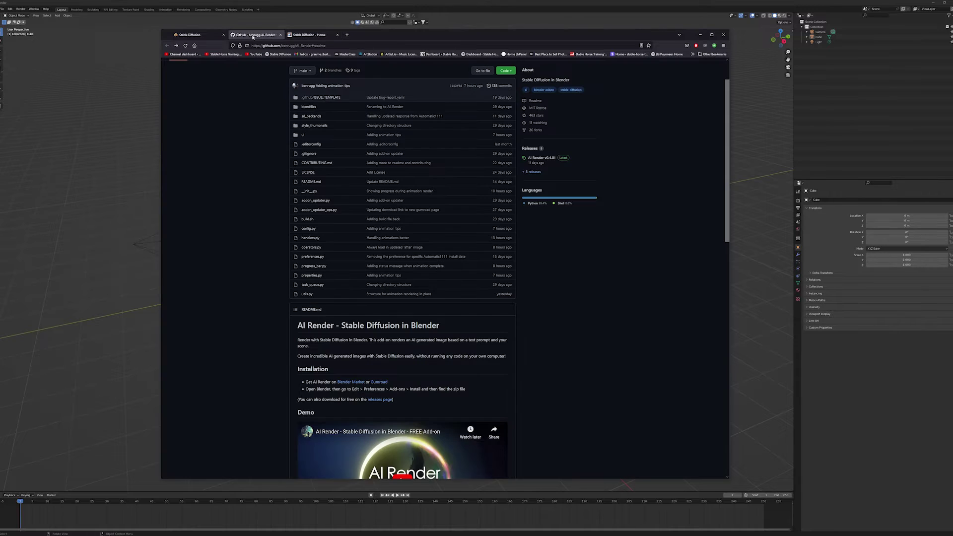
pyautogui.scroll(1, 222, 282)
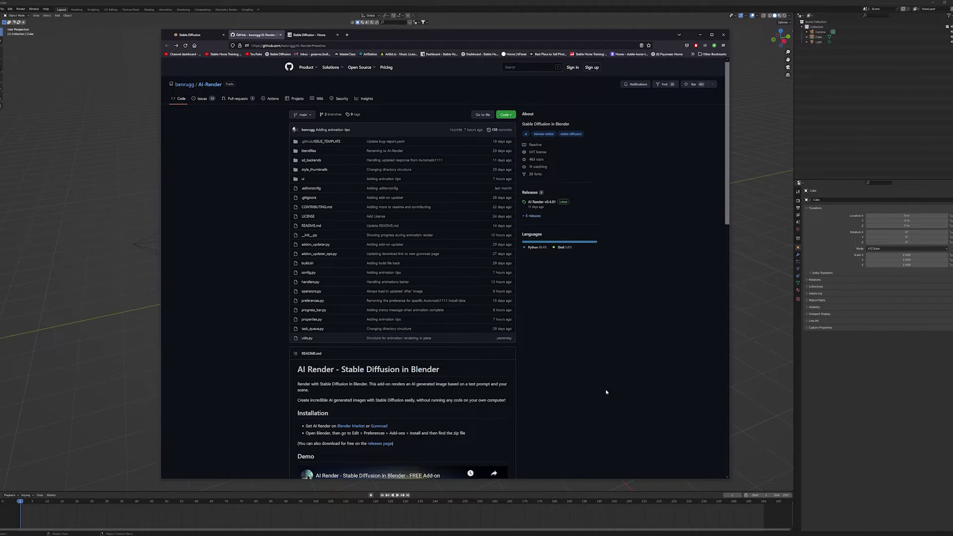
pyautogui.scroll(-2, 606, 392)
pyautogui.scroll(2, 606, 392)
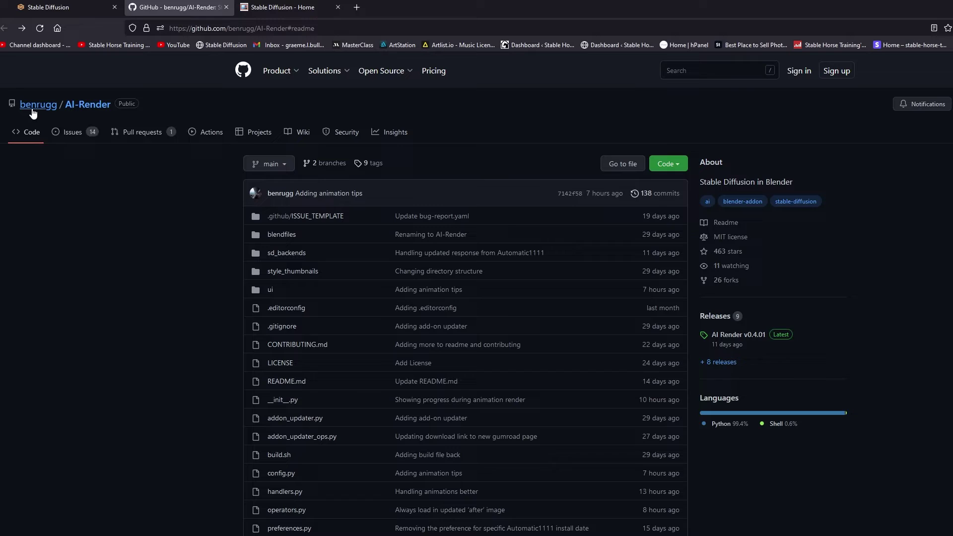
pyautogui.moveTo(37, 109)
pyautogui.scroll(-8, 171, 475)
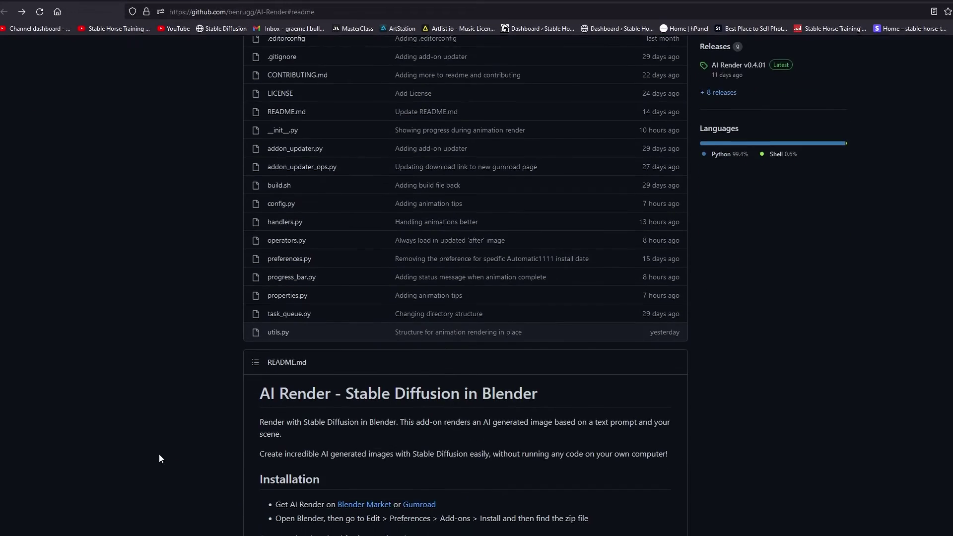
pyautogui.scroll(-3, 291, 421)
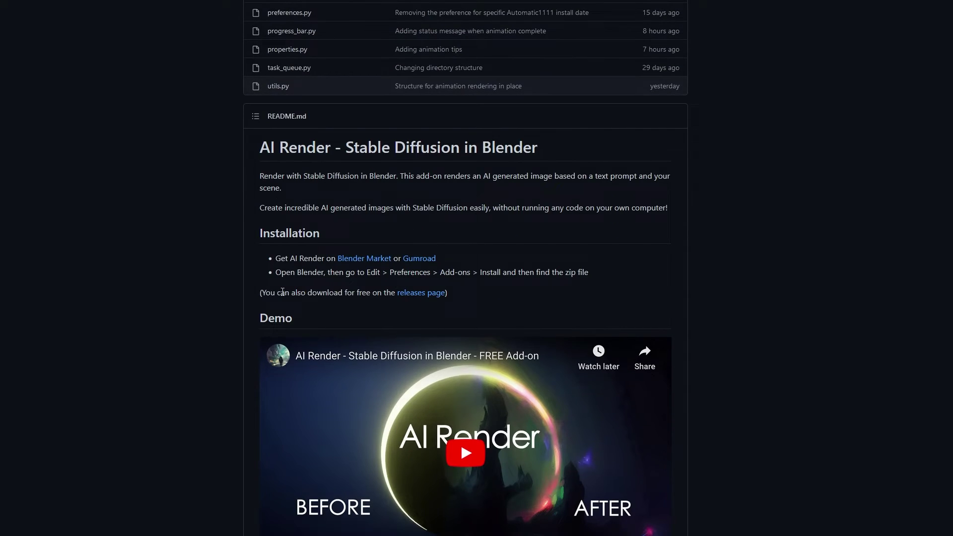
pyautogui.moveTo(285, 292); pyautogui.dragTo(377, 298)
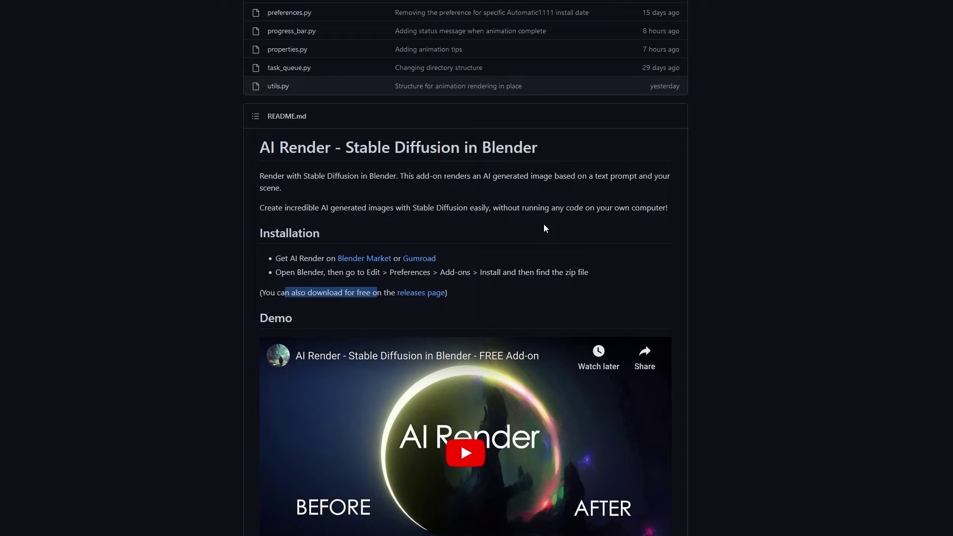
pyautogui.scroll(9, 198, 225)
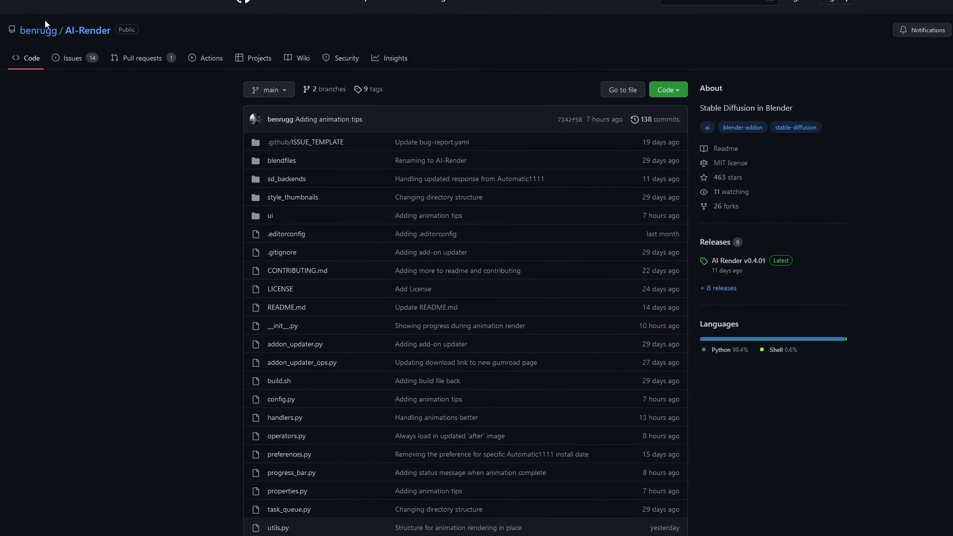
pyautogui.scroll(-5, 112, 369)
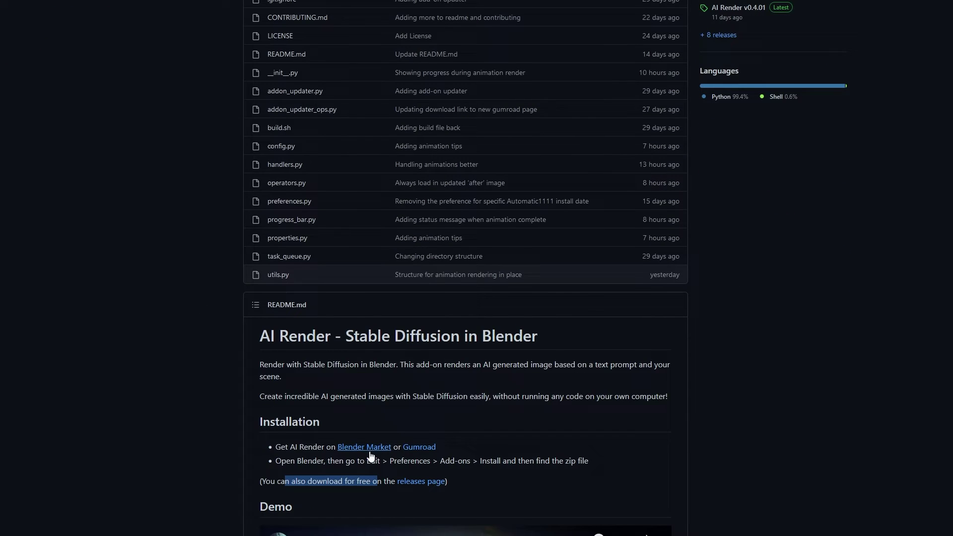
pyautogui.click(524, 492)
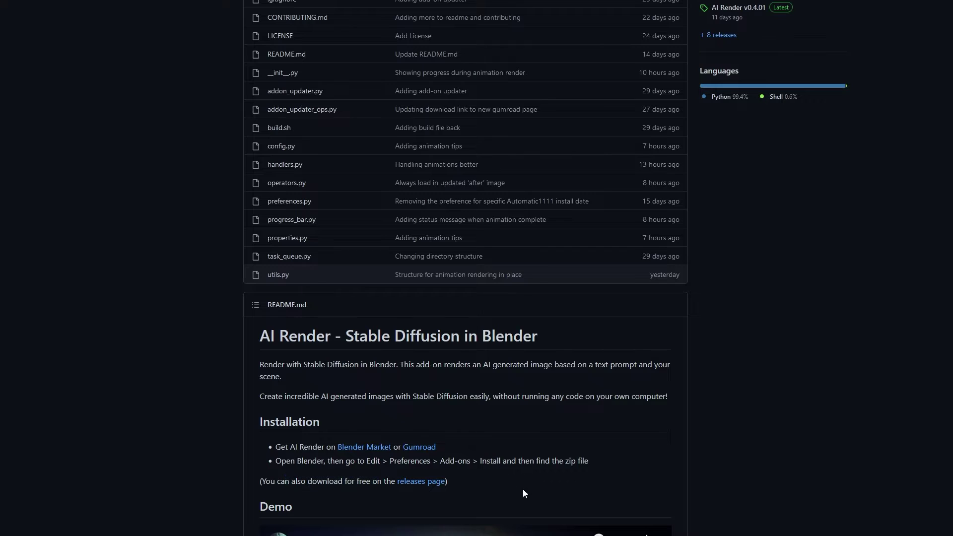
pyautogui.click(432, 481)
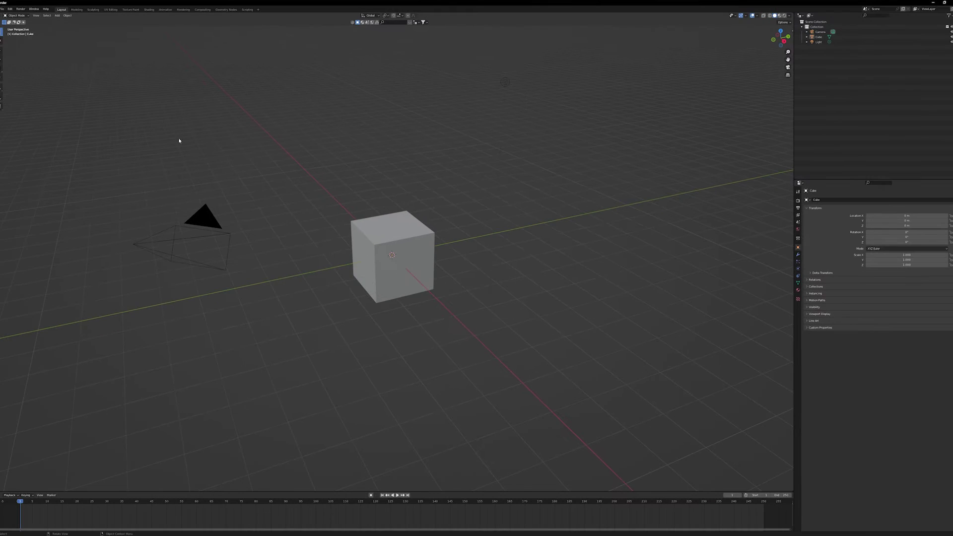
# Step: Open Preferences on Add-ons, centre the window, and expand the AI Render – Stable Diffusion in Blender entry
pyautogui.click(10, 9)
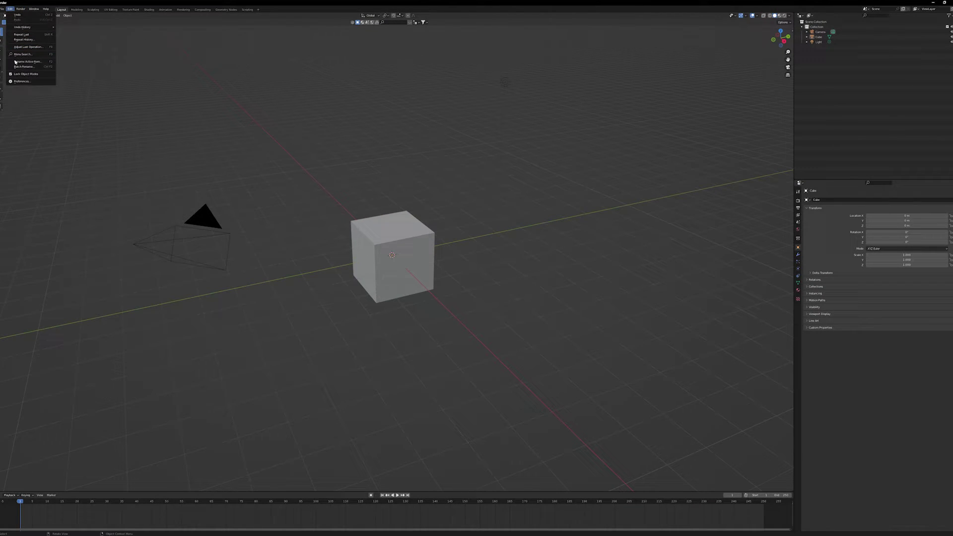
pyautogui.click(21, 81)
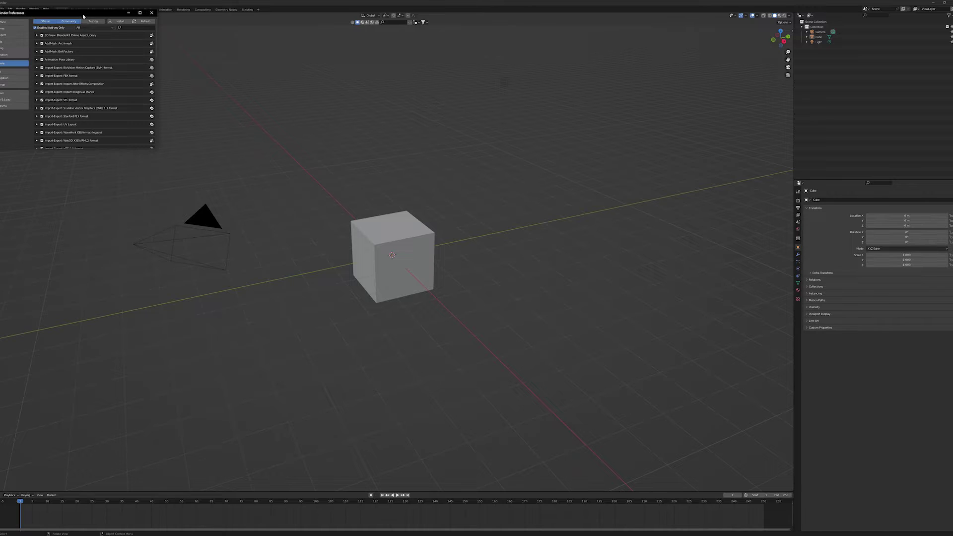
pyautogui.moveTo(83, 16); pyautogui.dragTo(330, 183)
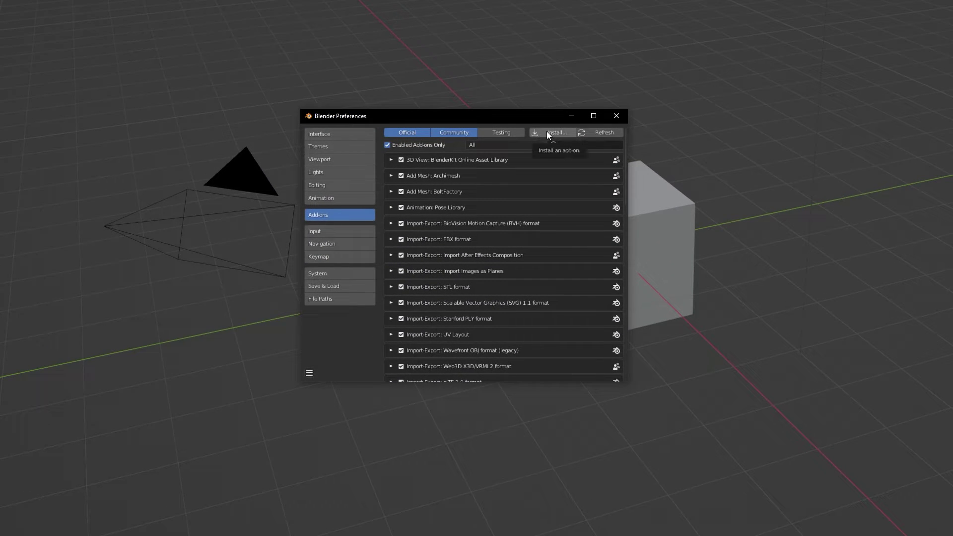
pyautogui.scroll(-10, 512, 281)
pyautogui.click(513, 281)
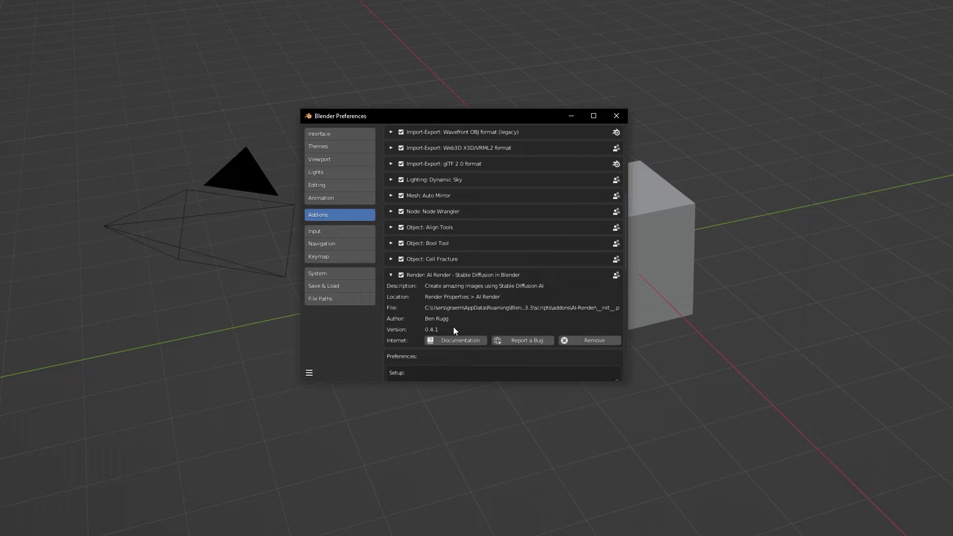
# Step: Scroll AI Render's preferences to Setup and the API Key field, and move the window lower right
pyautogui.scroll(-5, 469, 299)
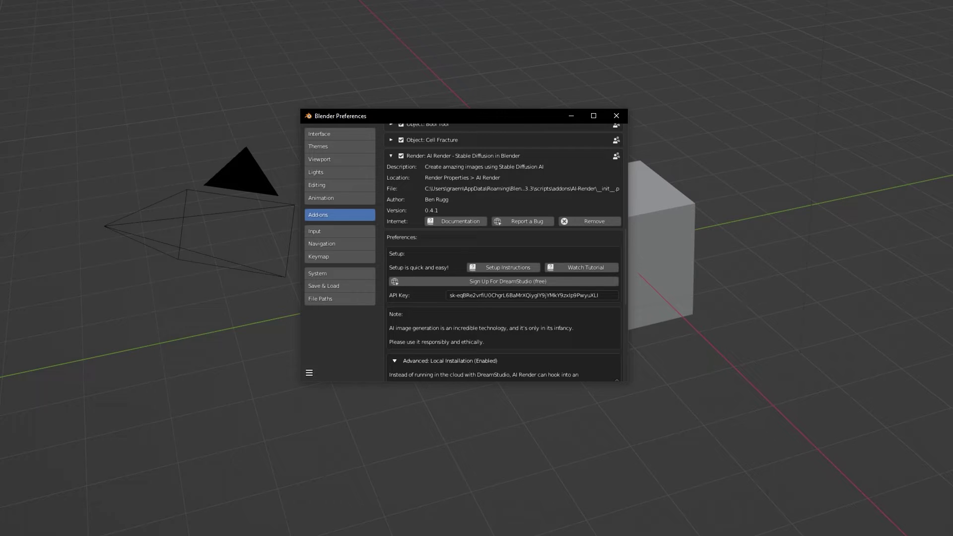
pyautogui.moveTo(442, 116); pyautogui.dragTo(559, 166)
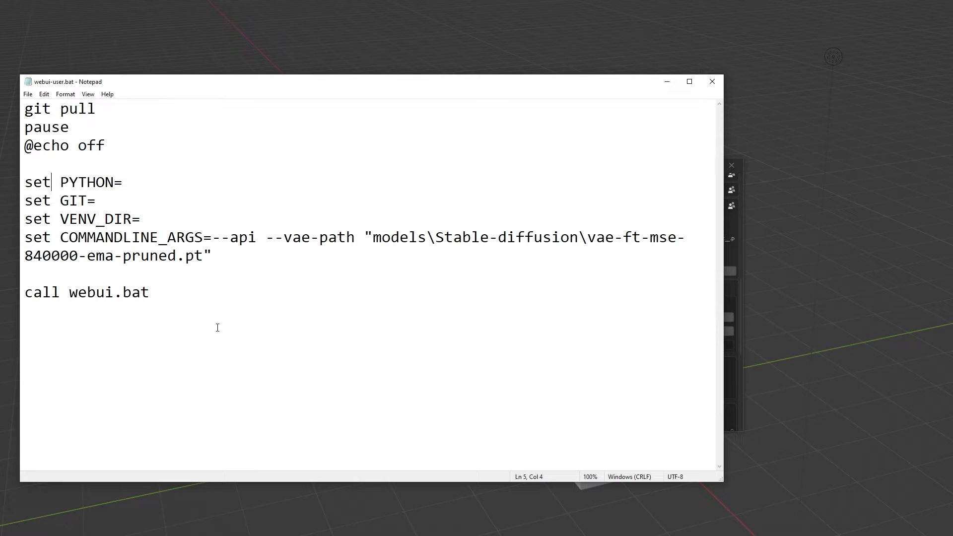
pyautogui.moveTo(199, 307); pyautogui.dragTo(44, 130)
pyautogui.click(194, 165)
pyautogui.moveTo(98, 108); pyautogui.dragTo(25, 109)
pyautogui.click(91, 128)
pyautogui.click(84, 172)
pyautogui.moveTo(83, 172); pyautogui.dragTo(235, 312)
pyautogui.click(233, 312)
pyautogui.moveTo(26, 182); pyautogui.dragTo(166, 207)
pyautogui.click(166, 206)
pyautogui.click(28, 235)
pyautogui.moveTo(28, 235); pyautogui.dragTo(580, 251)
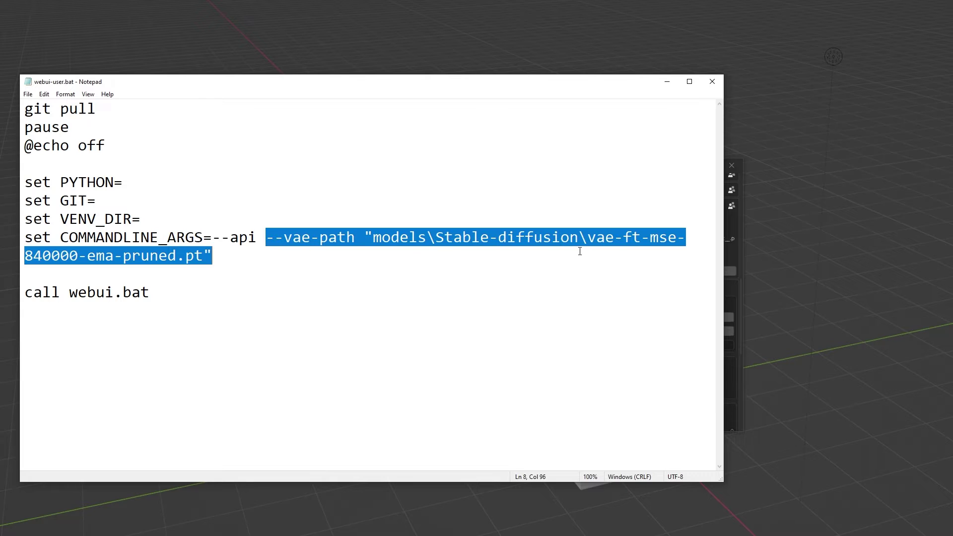
pyautogui.click(294, 267)
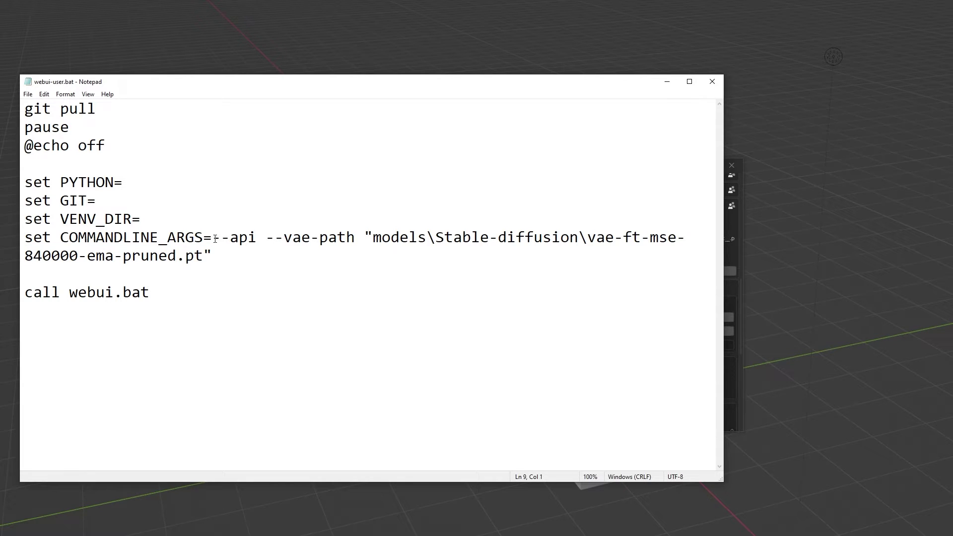
pyautogui.moveTo(212, 237); pyautogui.dragTo(257, 239)
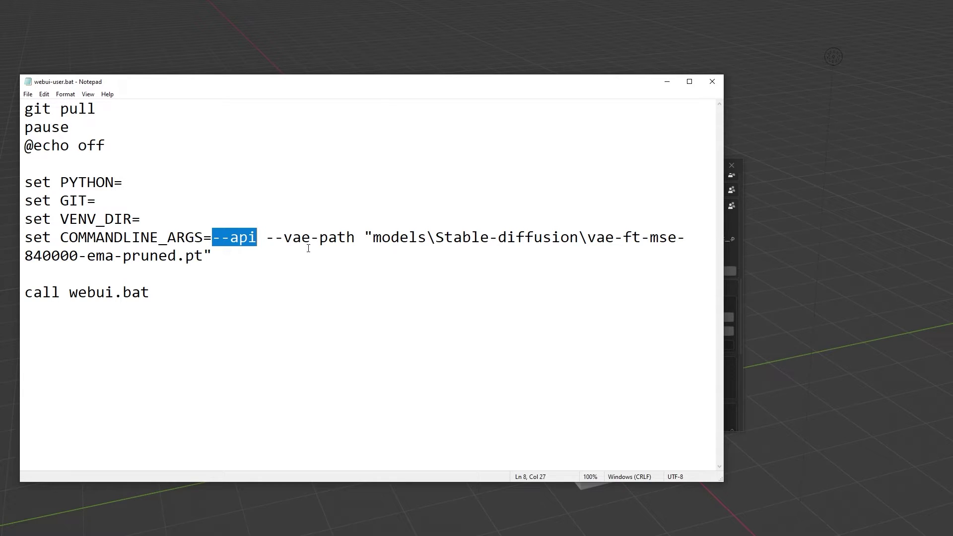
pyautogui.click(287, 241)
pyautogui.moveTo(257, 238); pyautogui.dragTo(213, 240)
pyautogui.click(793, 360)
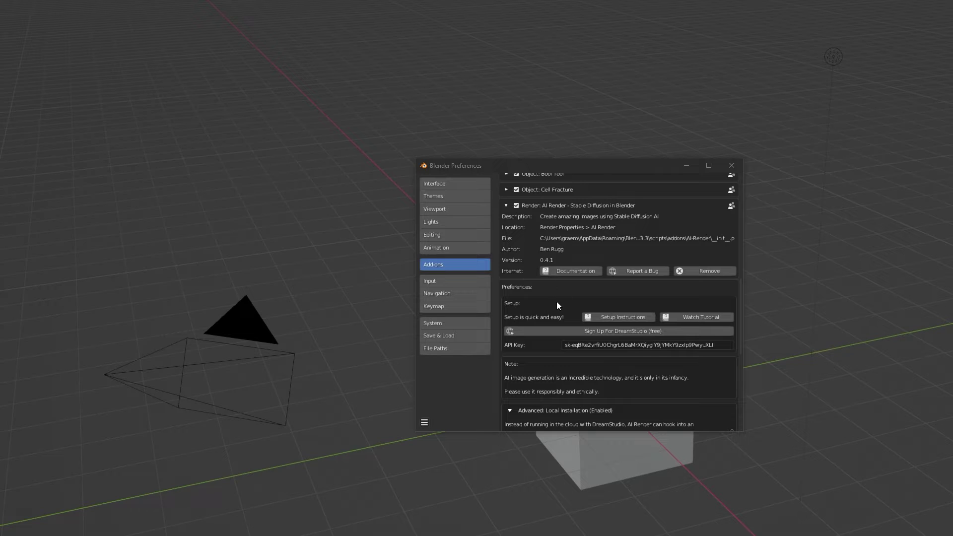
pyautogui.scroll(-7, 558, 308)
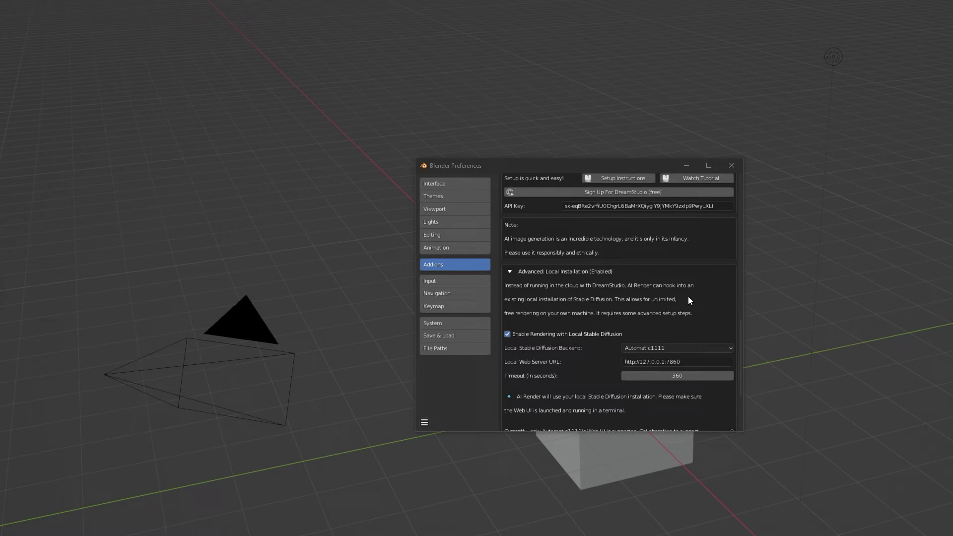
pyautogui.scroll(-1, 688, 297)
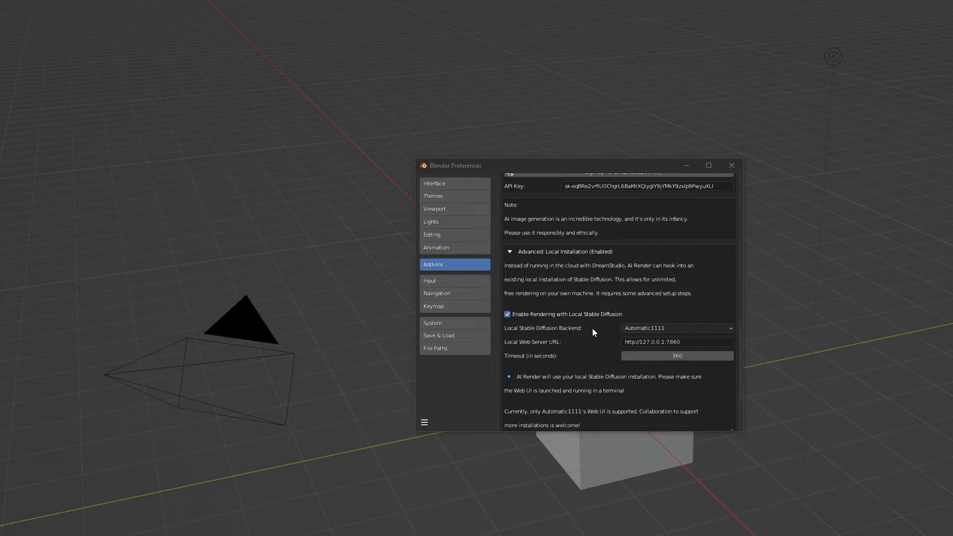
pyautogui.scroll(-1, 671, 300)
pyautogui.scroll(6, 671, 299)
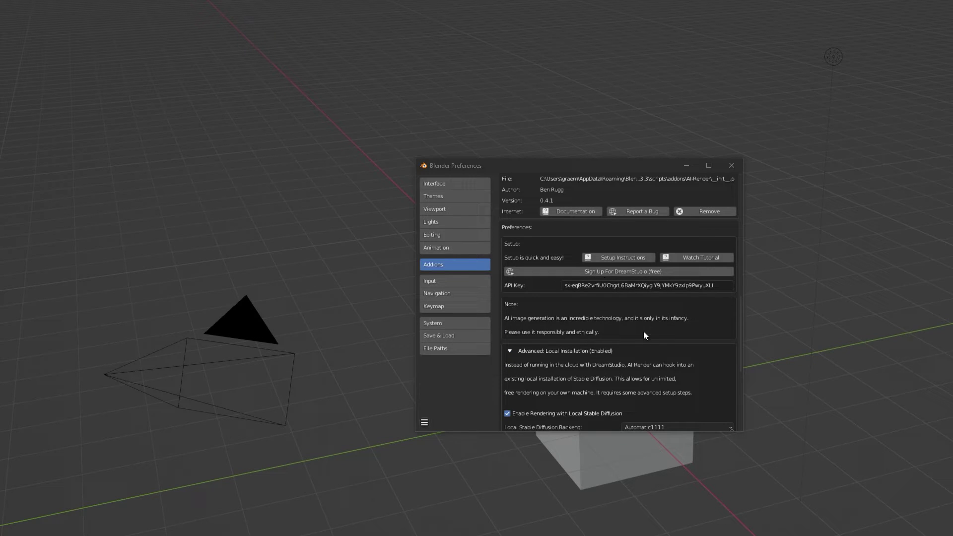
pyautogui.scroll(-3, 660, 318)
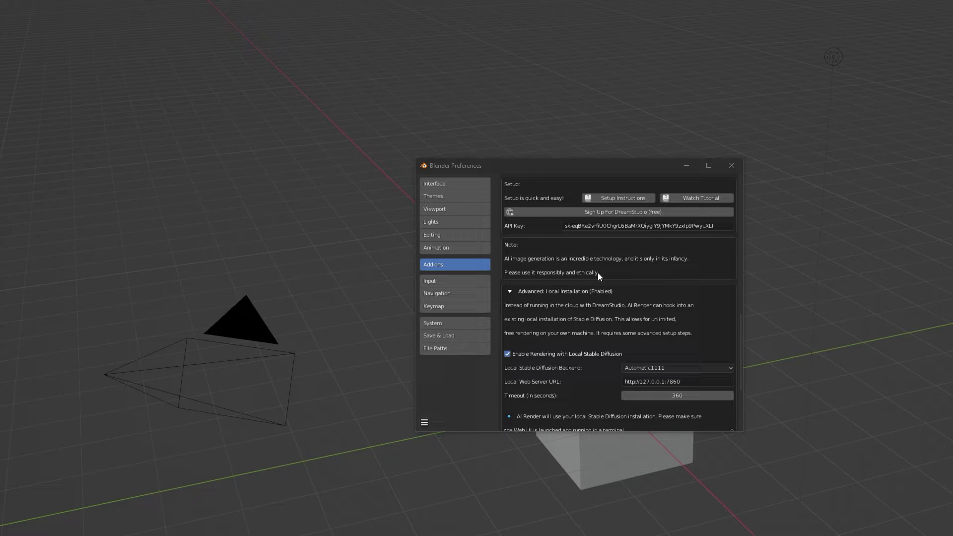
pyautogui.scroll(-3, 662, 300)
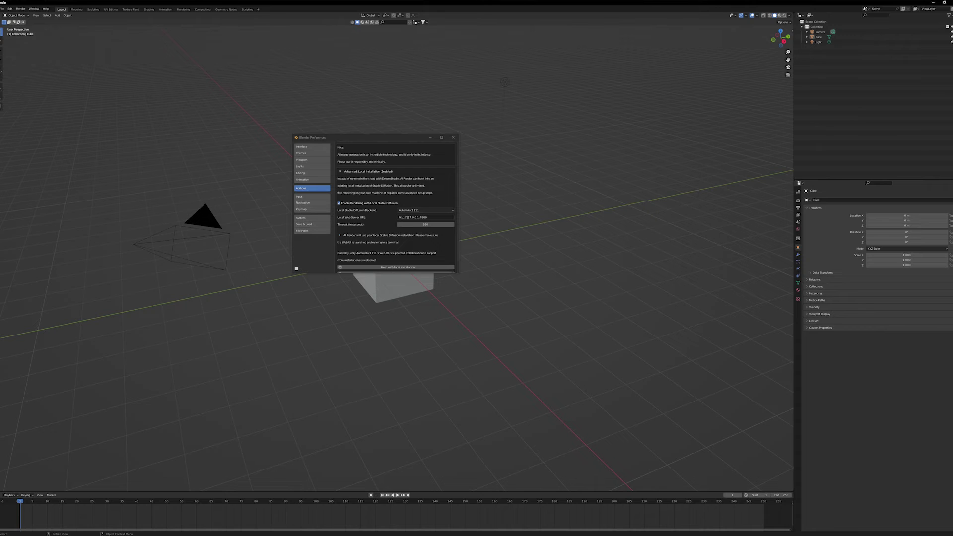
pyautogui.moveTo(237, 21)
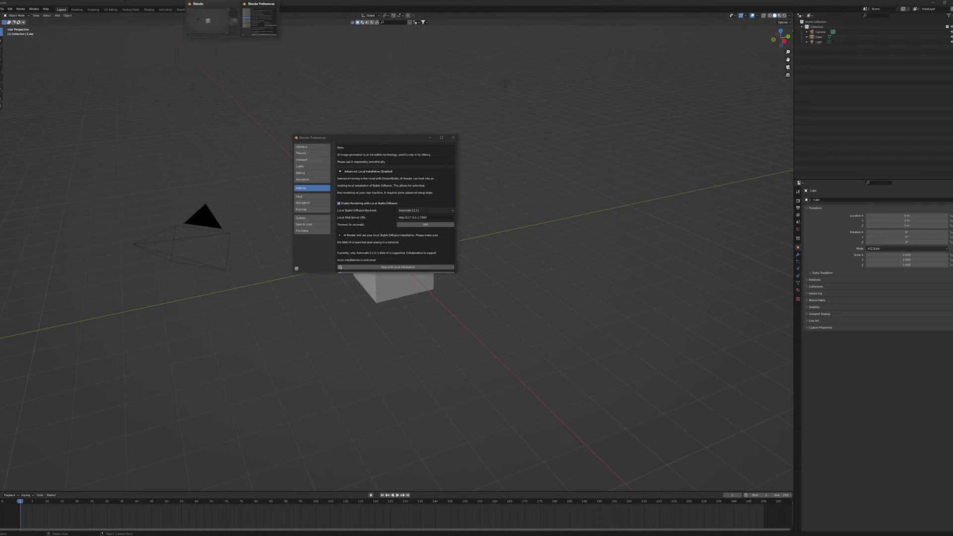
# Step: Switch the browser to the local Automatic1111 txt2img tab with the snowy mountain images
pyautogui.click(173, 20)
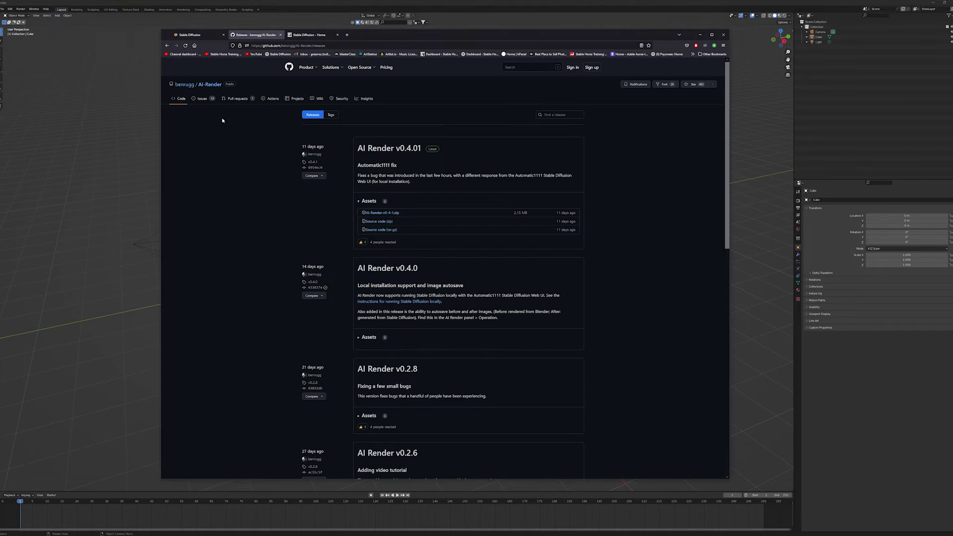
pyautogui.click(194, 35)
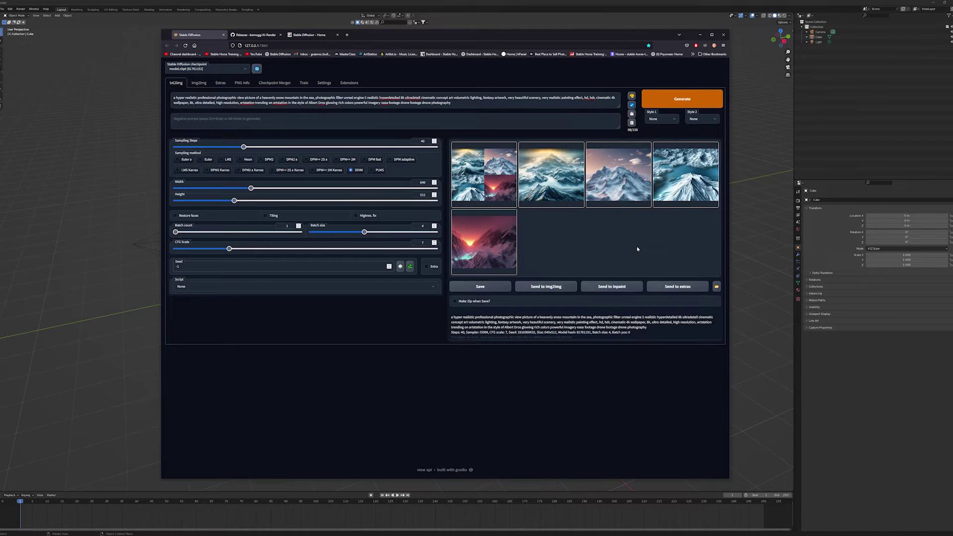
# Step: Back in Blender, close the Preferences window and orbit the view around the default cube
pyautogui.click(147, 155)
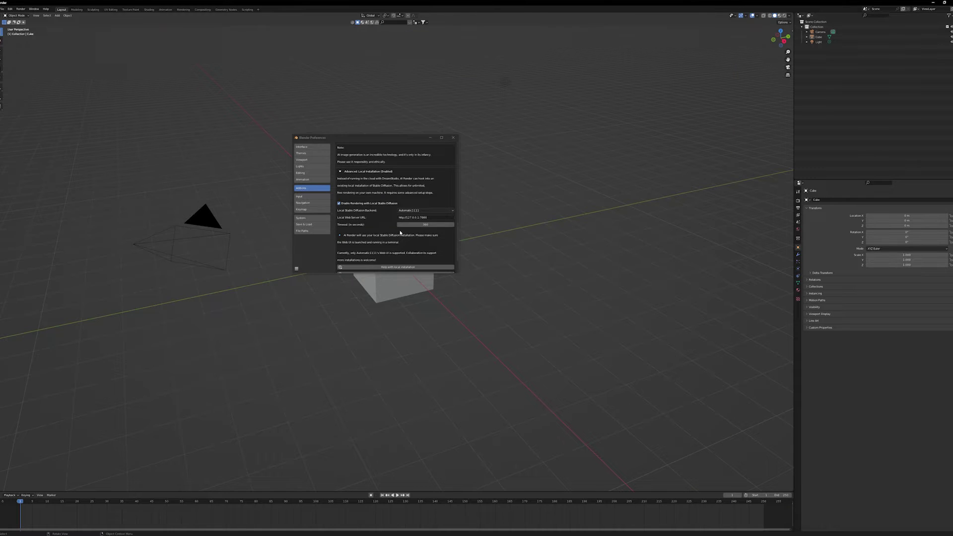
pyautogui.scroll(6, 400, 233)
pyautogui.scroll(1, 400, 233)
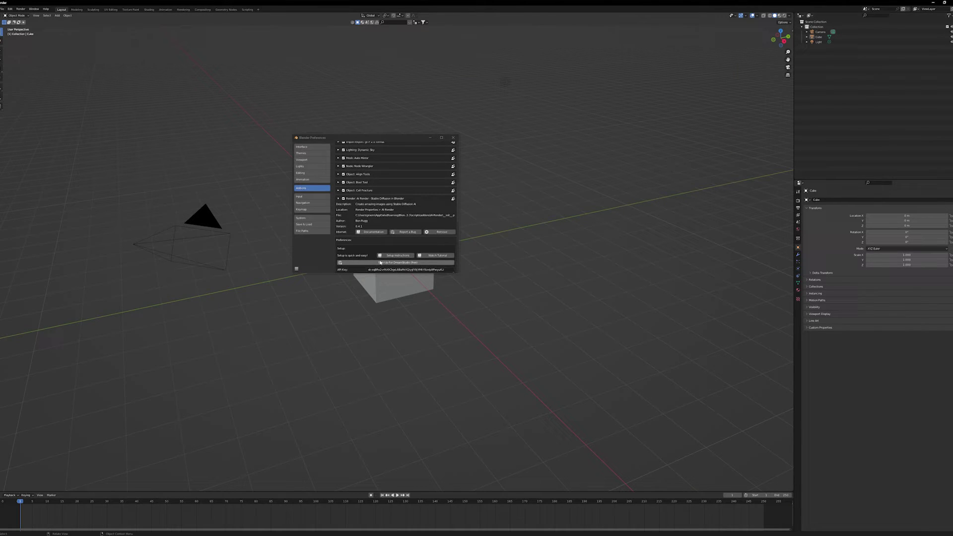
pyautogui.scroll(-7, 361, 203)
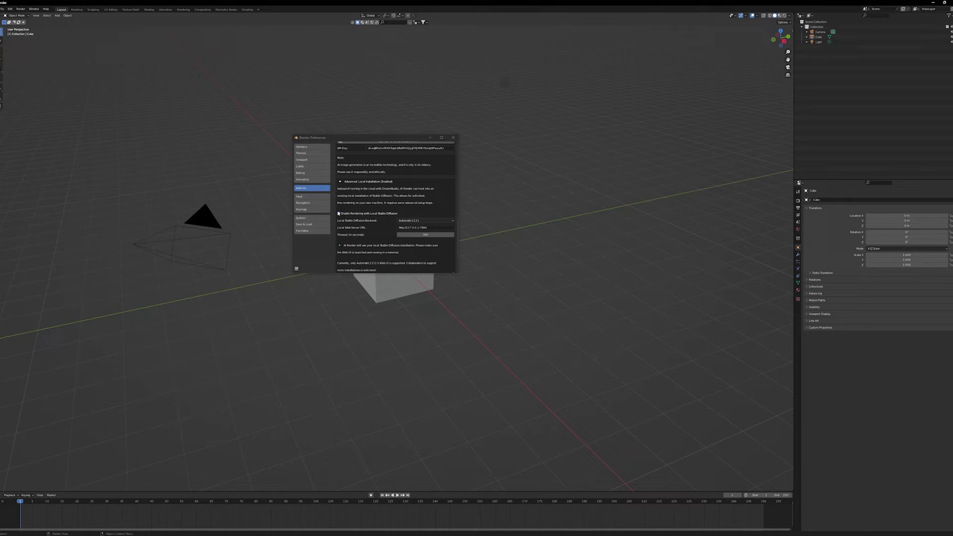
pyautogui.click(452, 137)
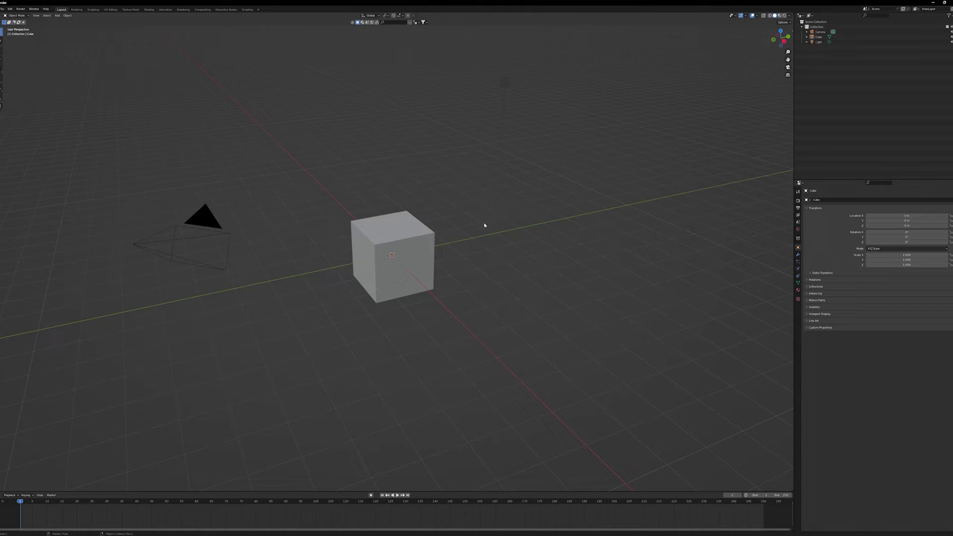
pyautogui.moveTo(397, 188); pyautogui.dragTo(375, 183, button='middle')
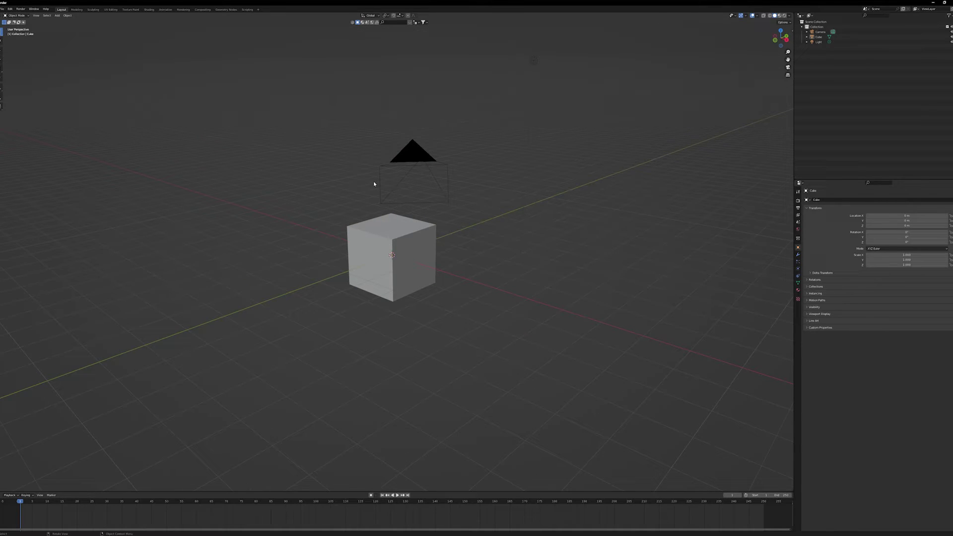
# Step: Set the output resolution to 512 × 512 px, matching the image size used in Stable Diffusion
pyautogui.click(797, 202)
pyautogui.click(797, 209)
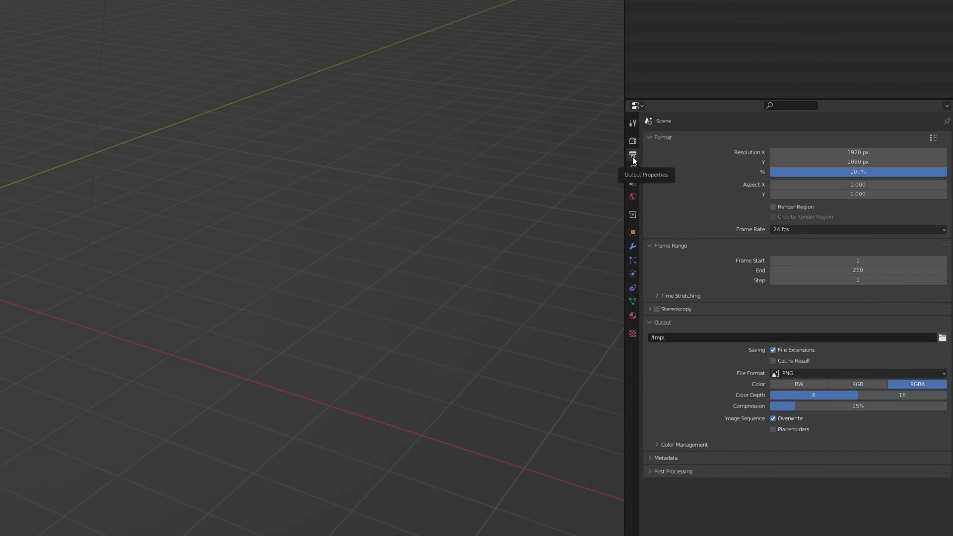
pyautogui.click(846, 154)
pyautogui.write('512')
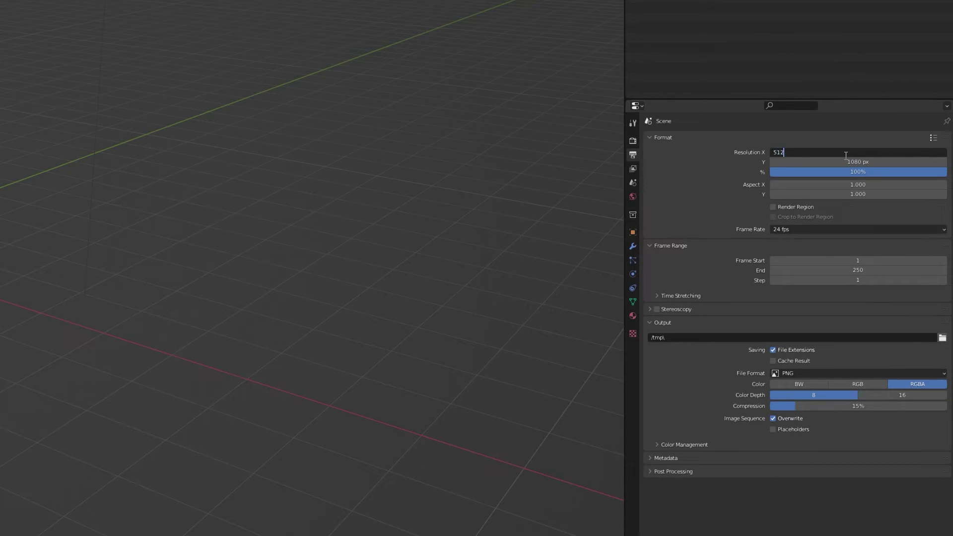
pyautogui.press('Tab')
pyautogui.write('512')
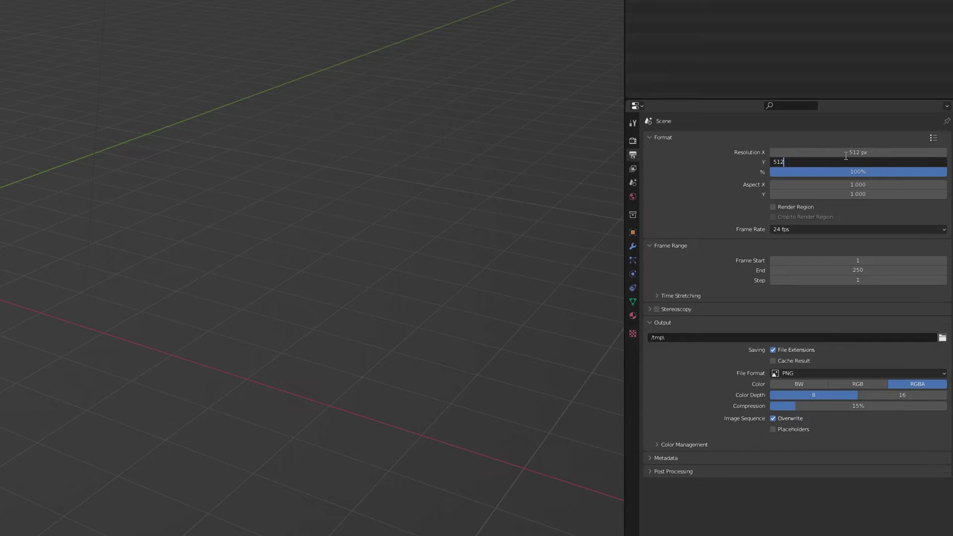
pyautogui.press('Return')
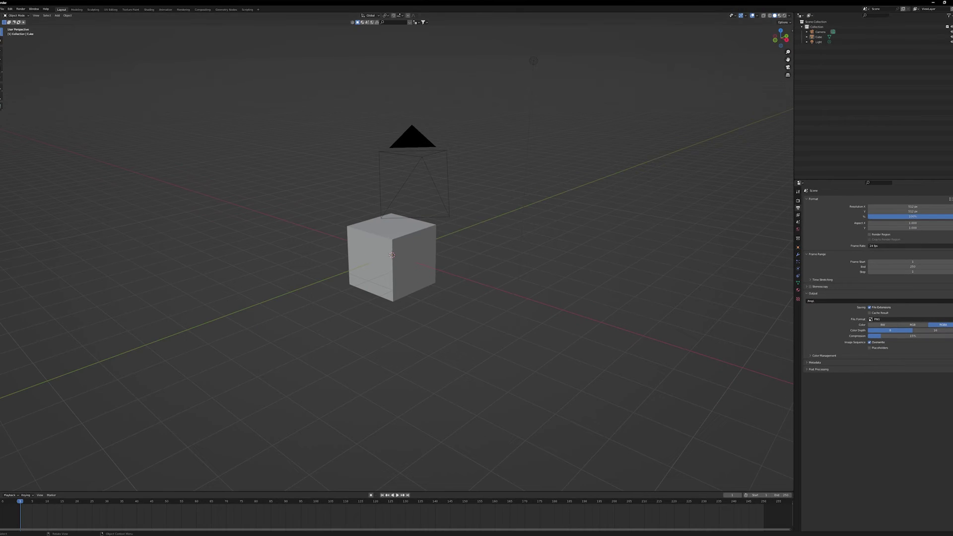
pyautogui.click(173, 21)
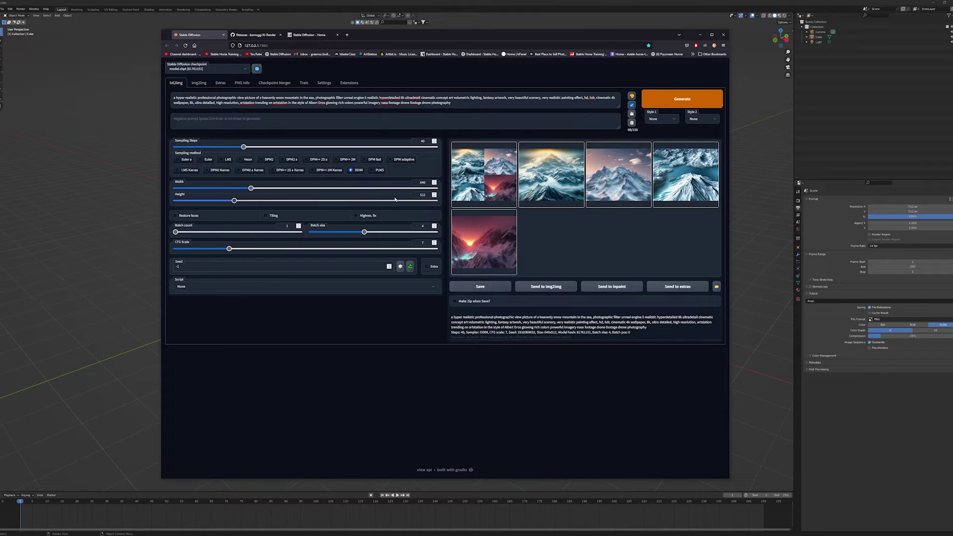
pyautogui.click(742, 245)
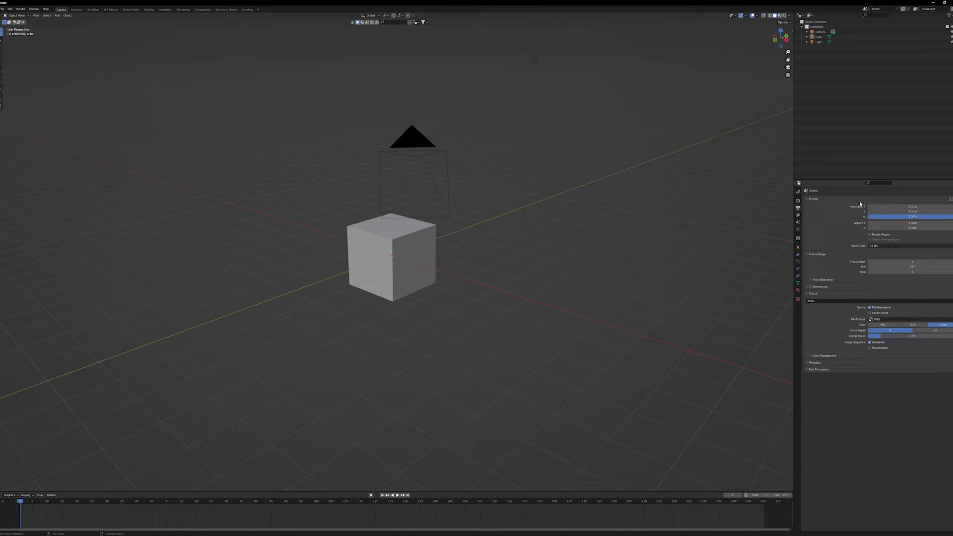
# Step: Enable AI Render in Render Properties after rechecking the 512 px resolution, then switch to camera view
pyautogui.click(797, 200)
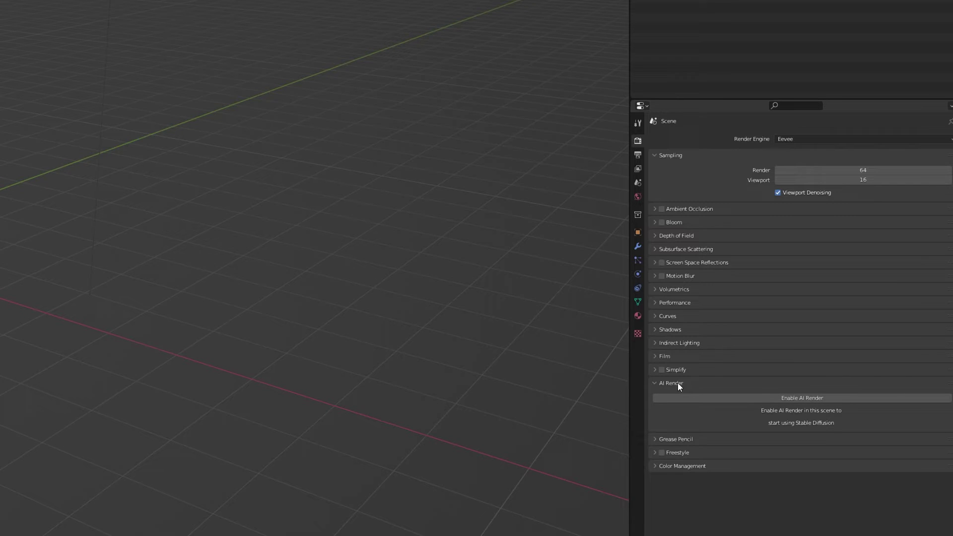
pyautogui.click(639, 156)
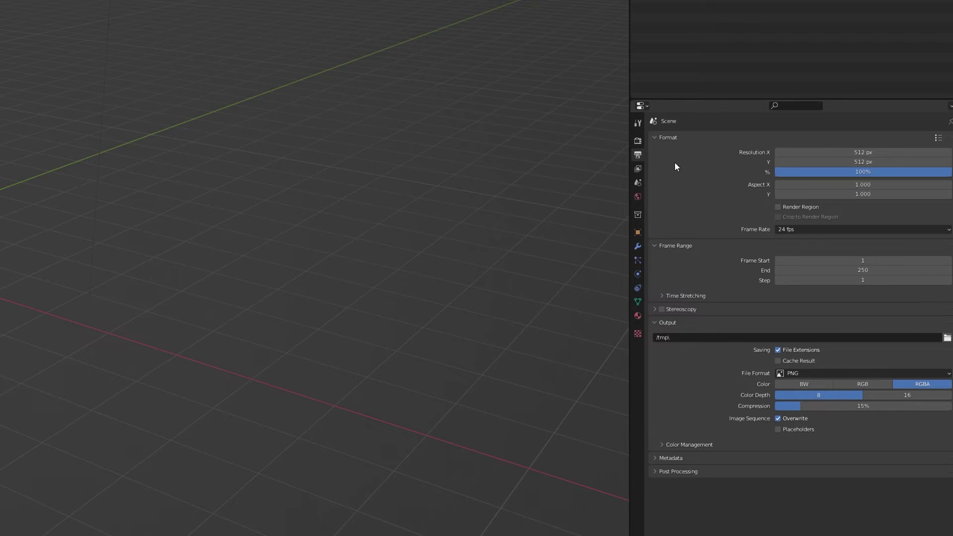
pyautogui.click(638, 141)
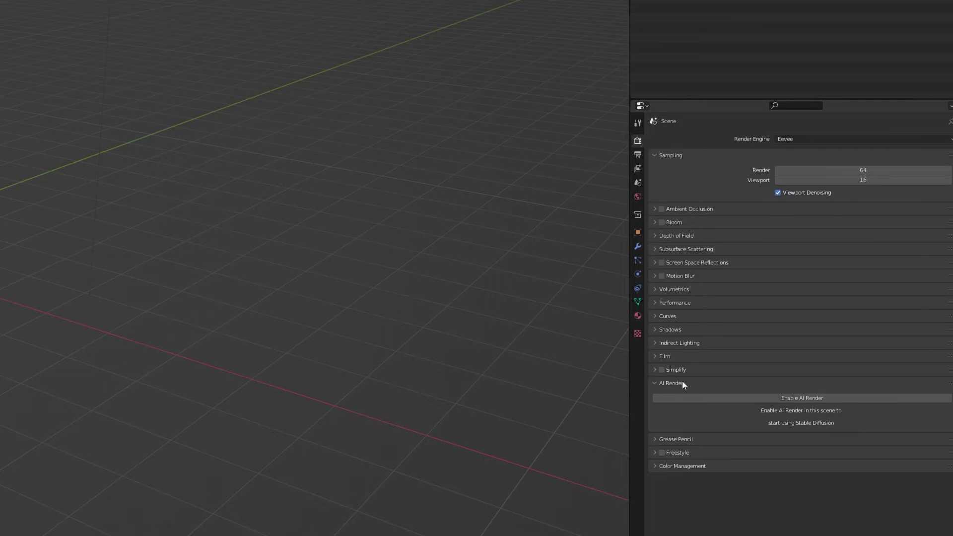
pyautogui.click(828, 398)
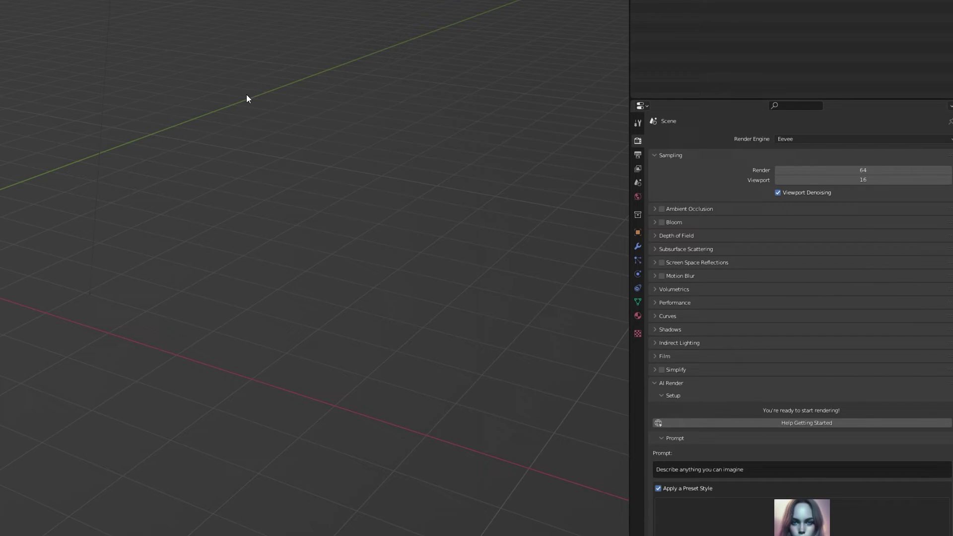
pyautogui.press('KP_0')
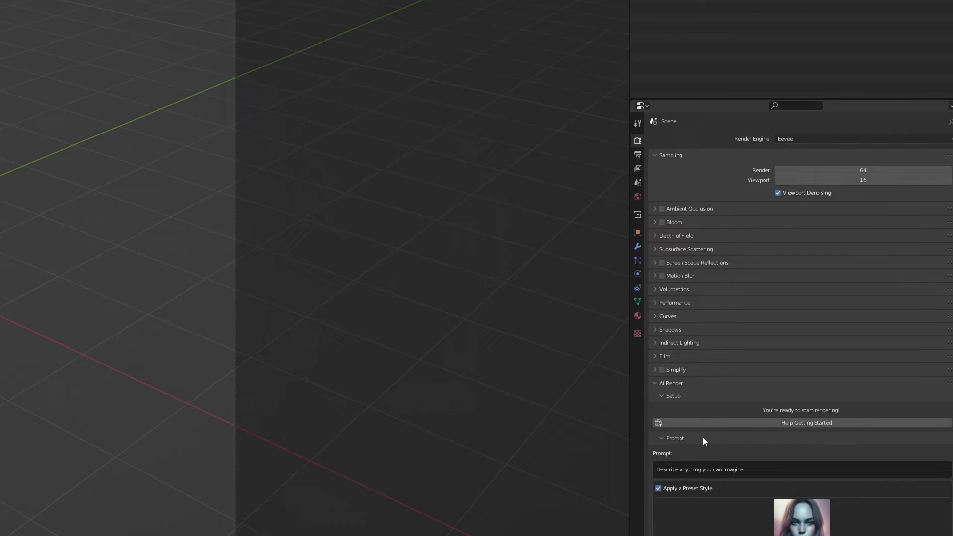
# Step: Turn off the AI Render preset style and expand the Advanced Options and Operation subpanels
pyautogui.click(669, 440)
pyautogui.click(668, 440)
pyautogui.click(693, 473)
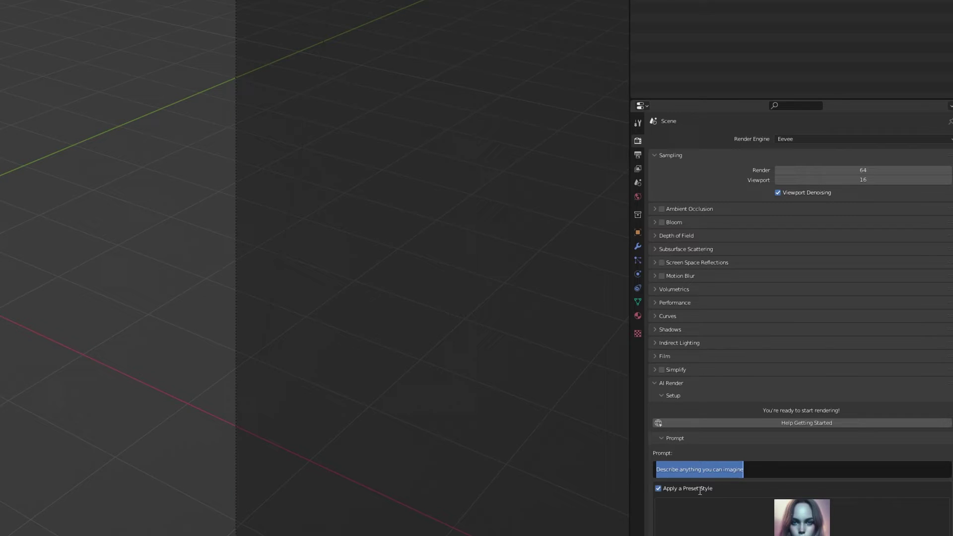
pyautogui.click(684, 493)
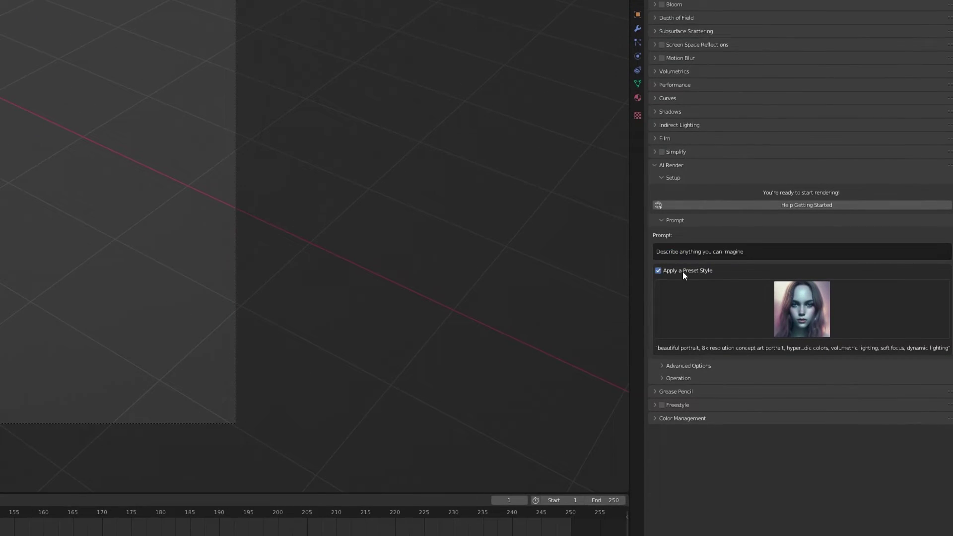
pyautogui.click(658, 271)
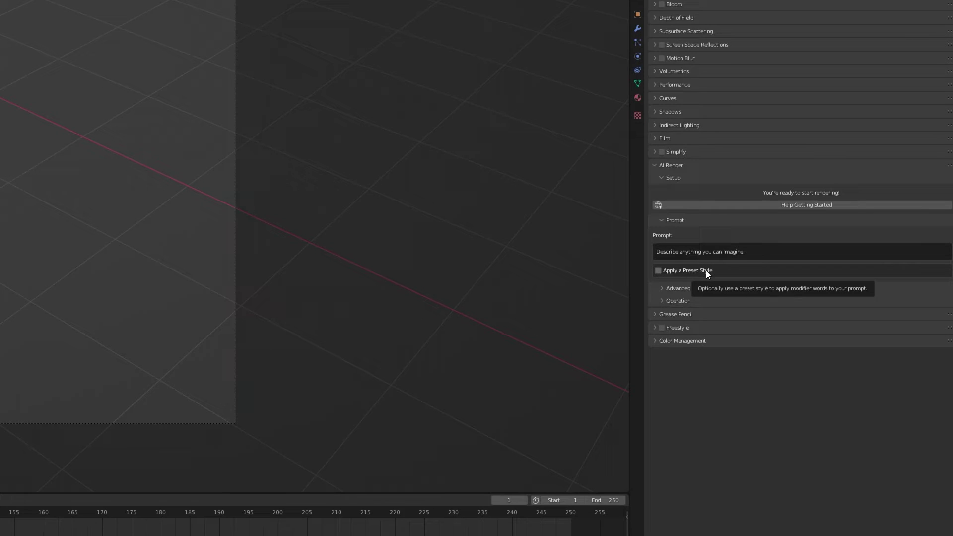
pyautogui.click(707, 271)
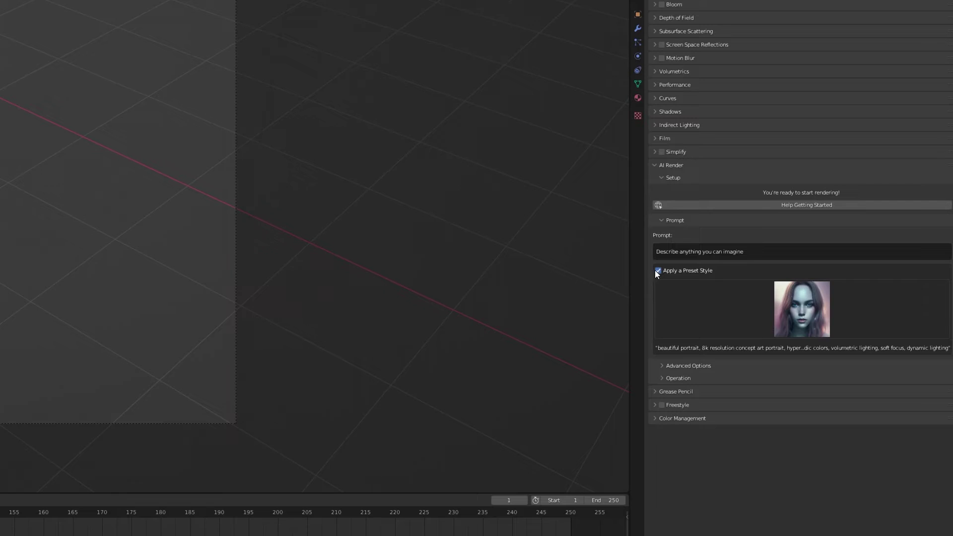
pyautogui.click(657, 270)
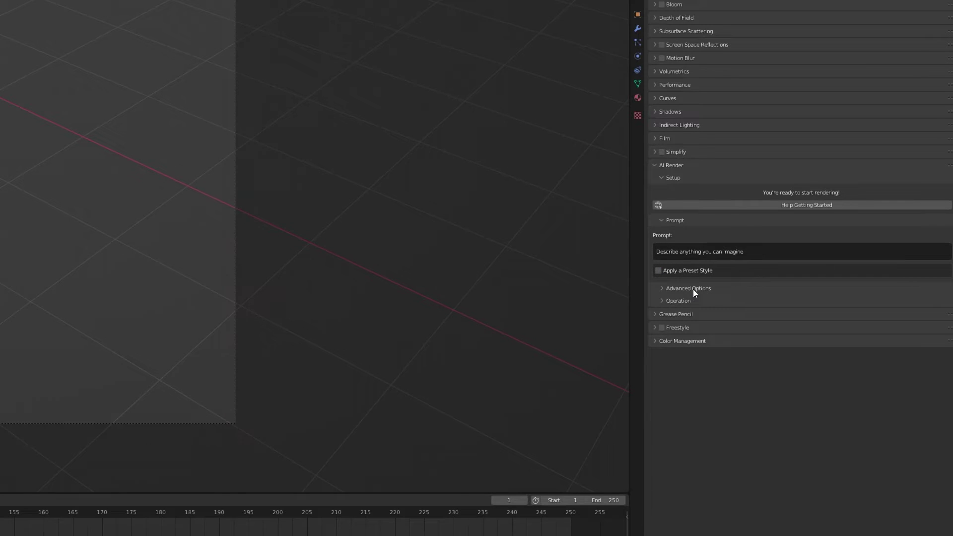
pyautogui.click(694, 289)
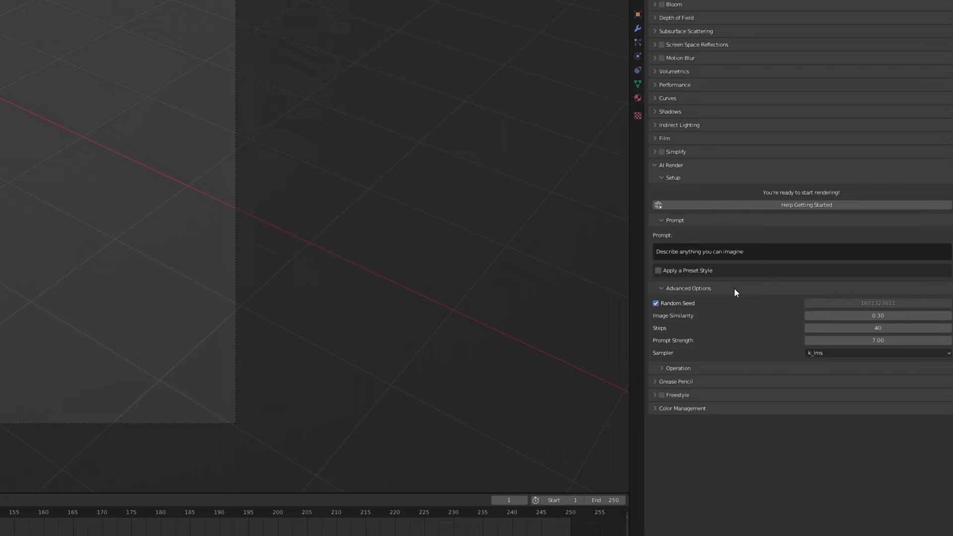
pyautogui.click(681, 369)
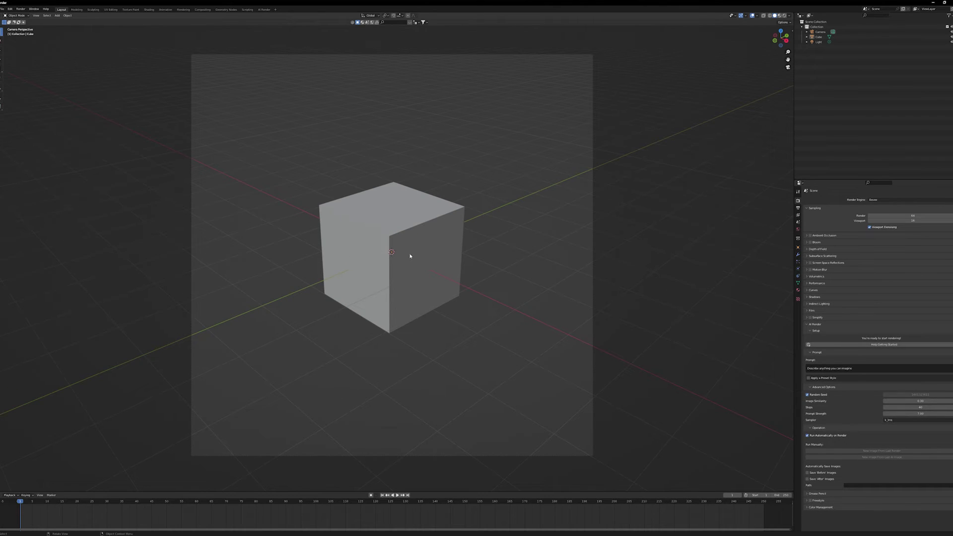
# Step: Enter the prompt 'cube surrounded by tiny ants in a grassy field, macro photography, 50mm'
pyautogui.click(873, 370)
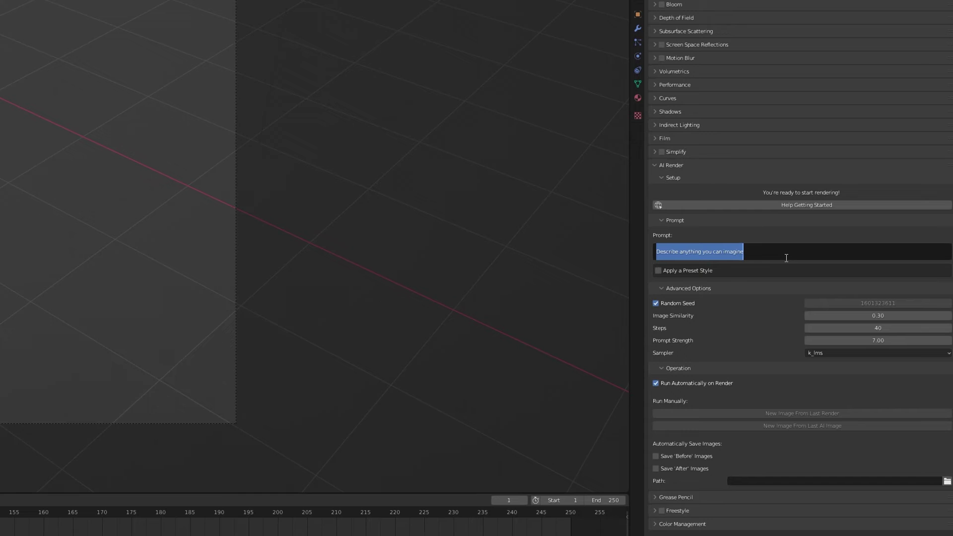
pyautogui.write('cube srou')
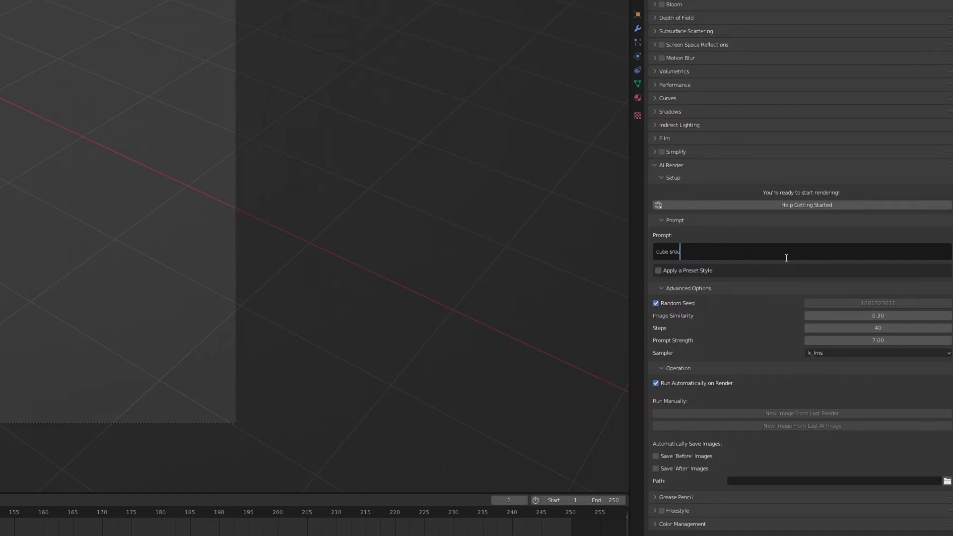
pyautogui.press('BackSpace')
pyautogui.press('BackSpace')
pyautogui.press('BackSpace')
pyautogui.press('BackSpace')
pyautogui.write('surrounded by tiny ants in a grassy fie')
pyautogui.press('BackSpace')
pyautogui.press('BackSpace')
pyautogui.write('field, macro photography, ')
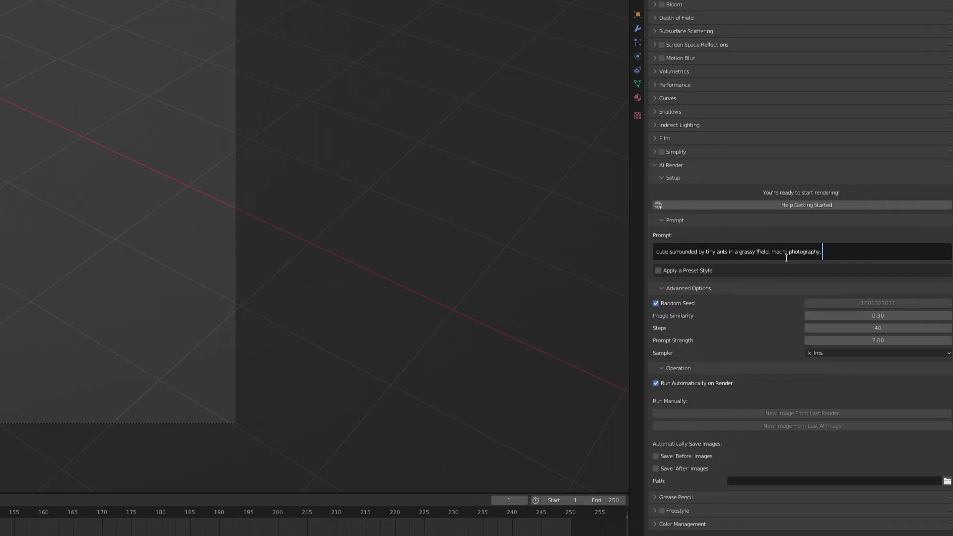
pyautogui.write('50mm,')
pyautogui.press('BackSpace')
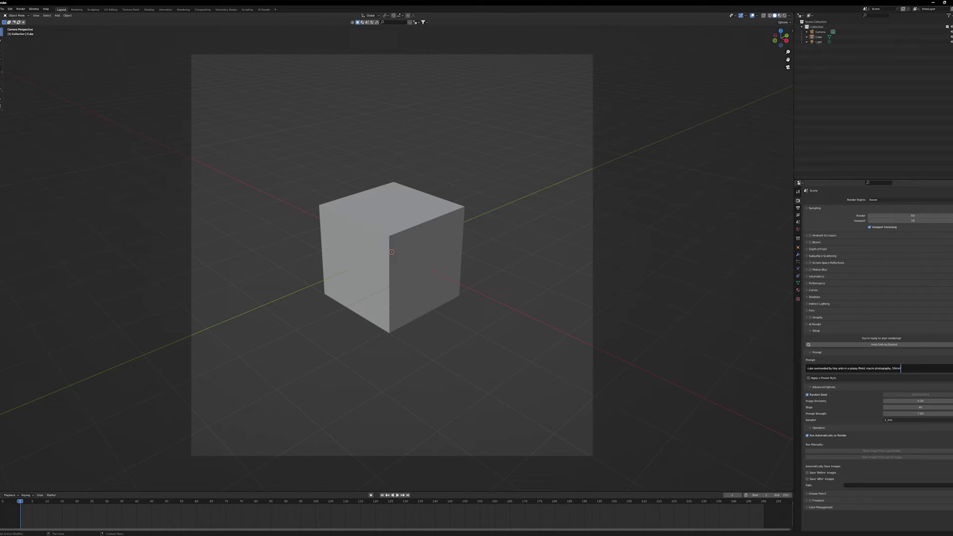
# Step: Confirm the ants-in-grass prompt and scale the cube up slightly in two passes
pyautogui.press('Return')
pyautogui.click(418, 230)
pyautogui.press('s')
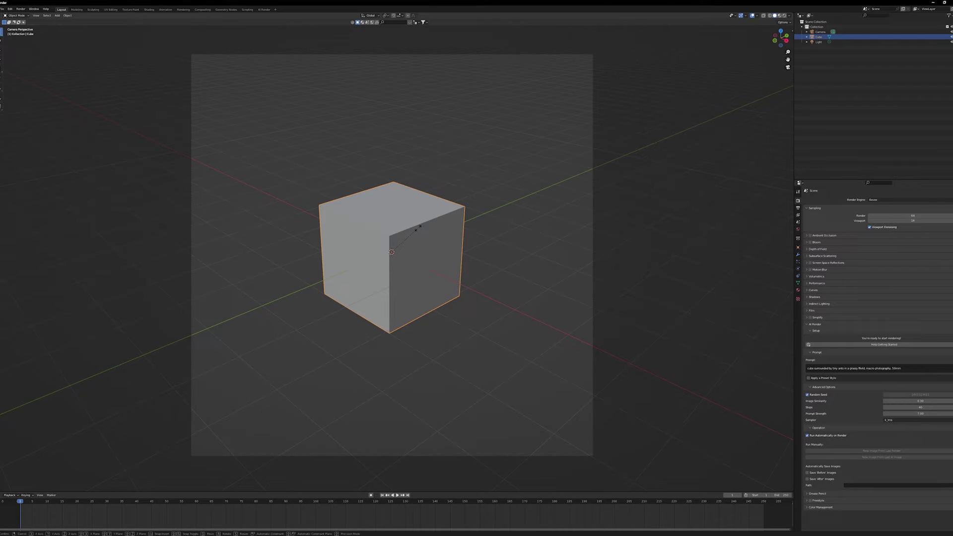
pyautogui.click(449, 256)
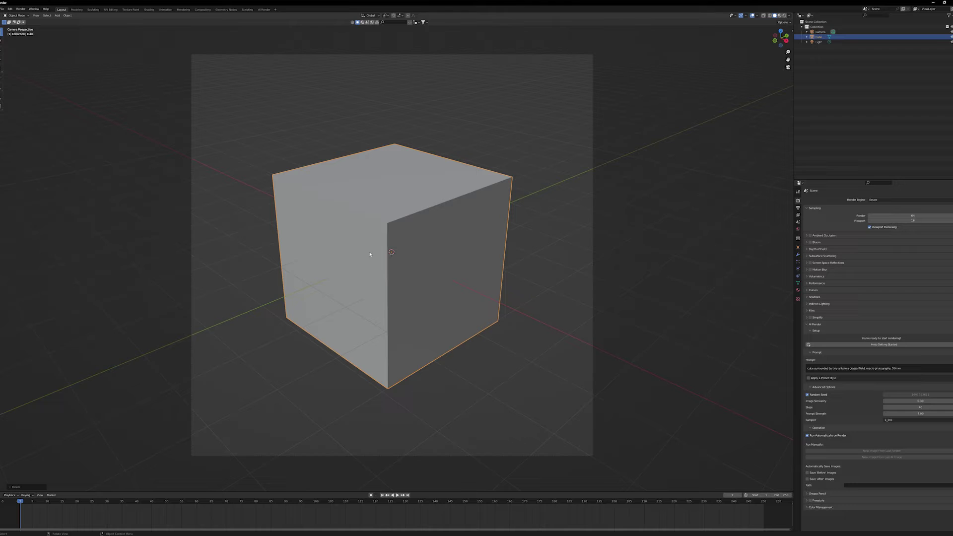
pyautogui.press('s')
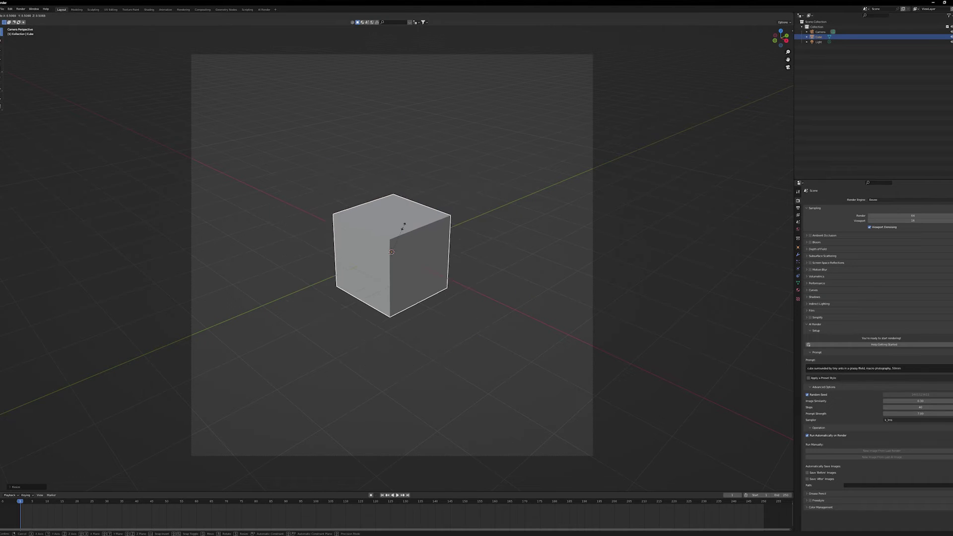
pyautogui.click(453, 264)
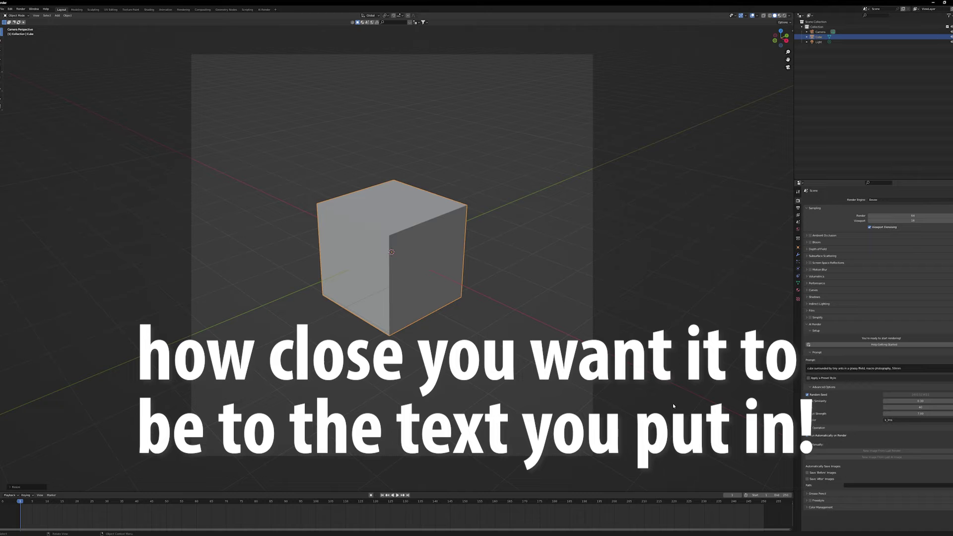
# Step: Change the AI Render sampler from k_lms to k_euler_ancestral
pyautogui.click(912, 420)
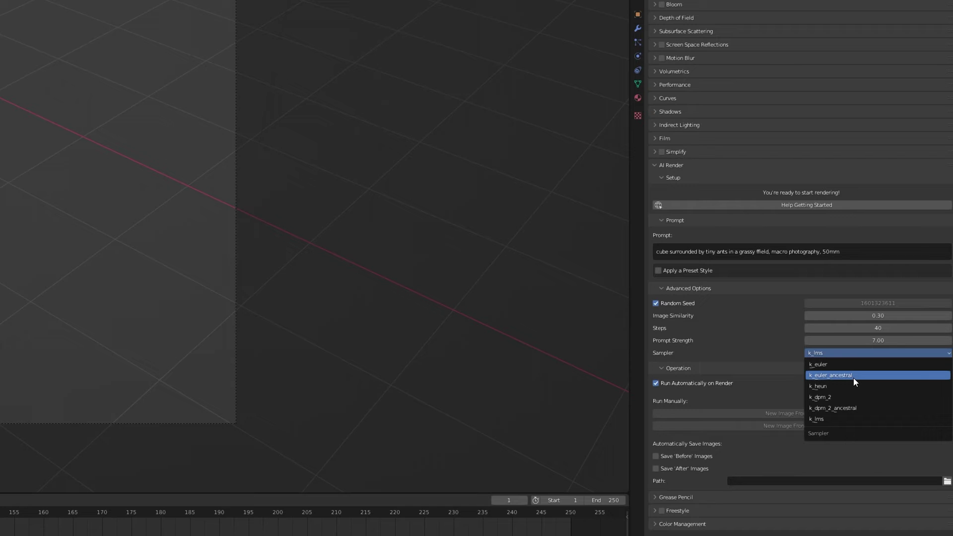
pyautogui.click(857, 373)
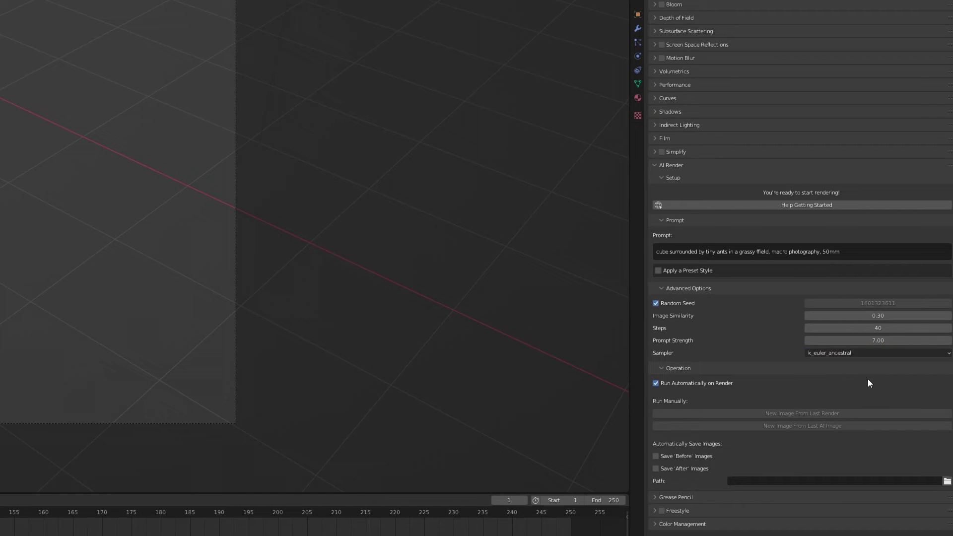
pyautogui.click(854, 354)
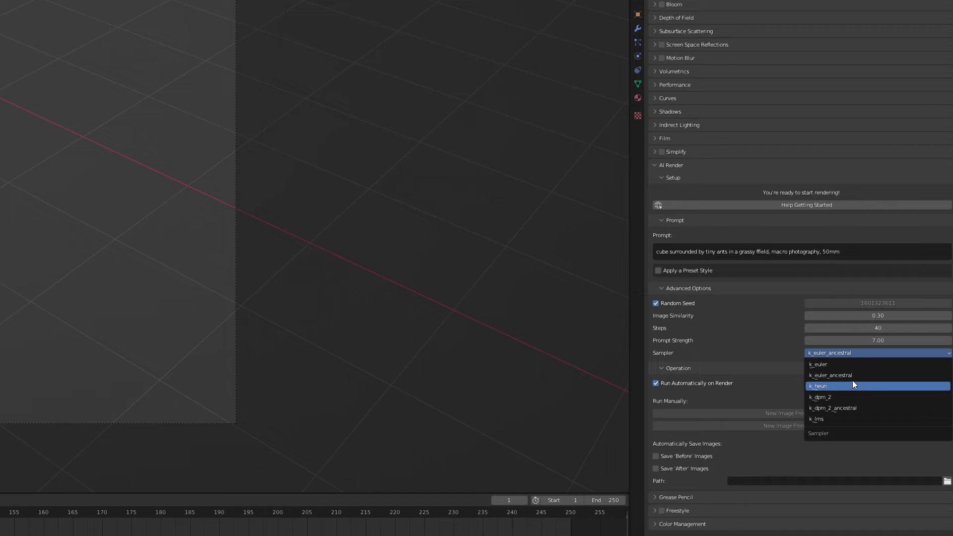
pyautogui.click(860, 378)
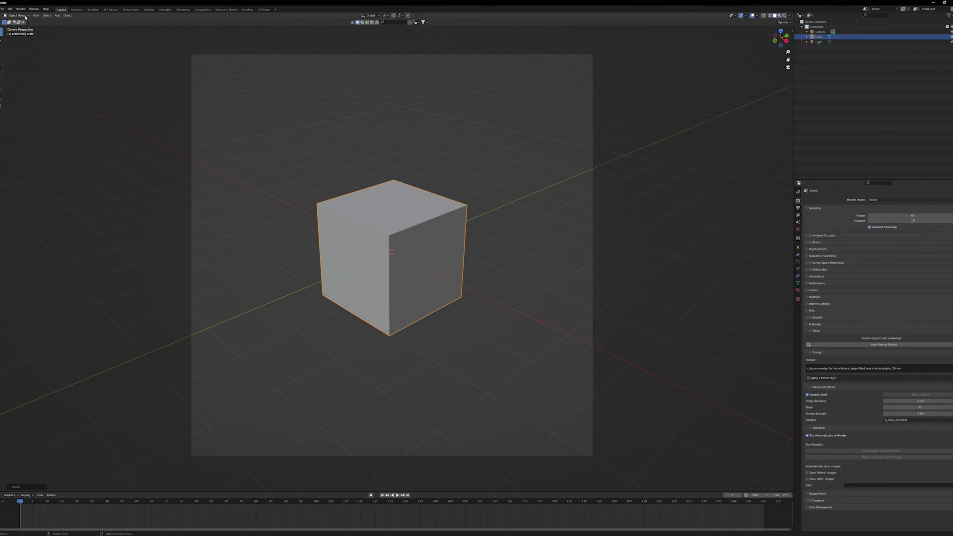
# Step: Render the current frame to get the first AI image of a pale cube on a grey backdrop
pyautogui.click(20, 9)
pyautogui.click(30, 14)
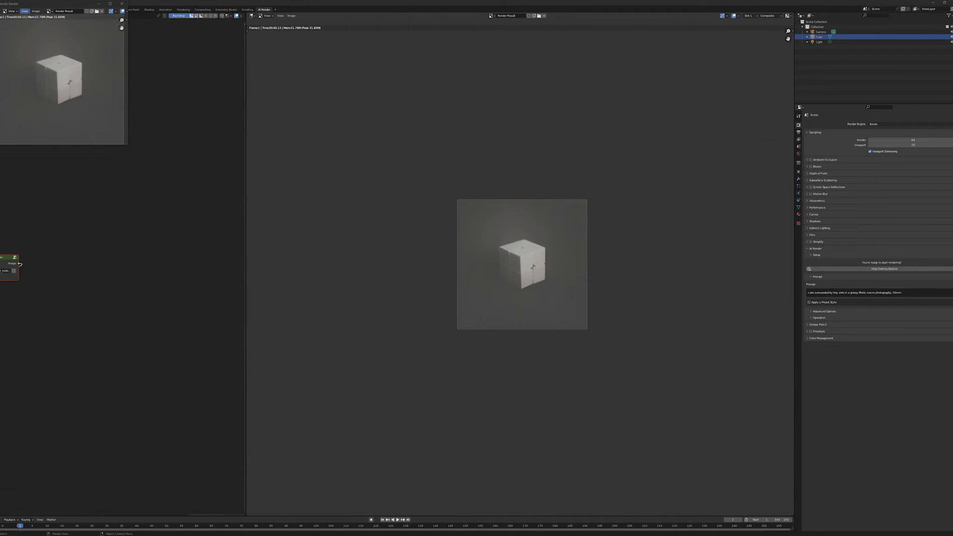
pyautogui.scroll(5, 604, 260)
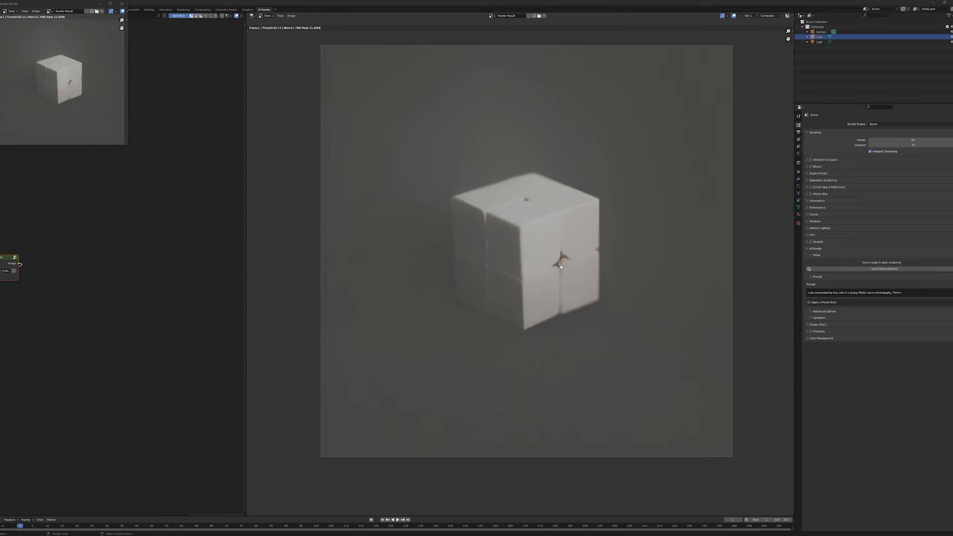
pyautogui.scroll(-4, 557, 265)
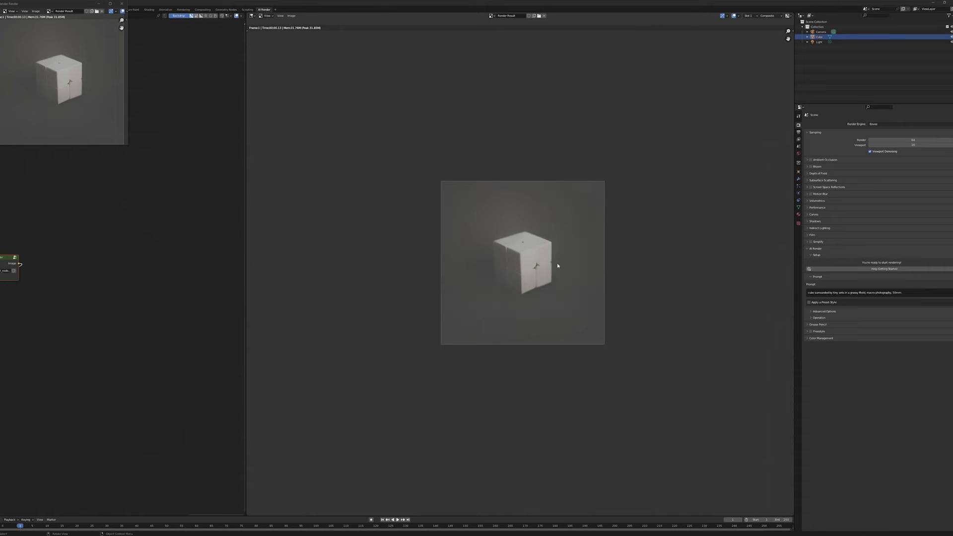
# Step: Expand AI Render's Advanced Options and review the new cube-in-dark-curly-grass result
pyautogui.click(832, 311)
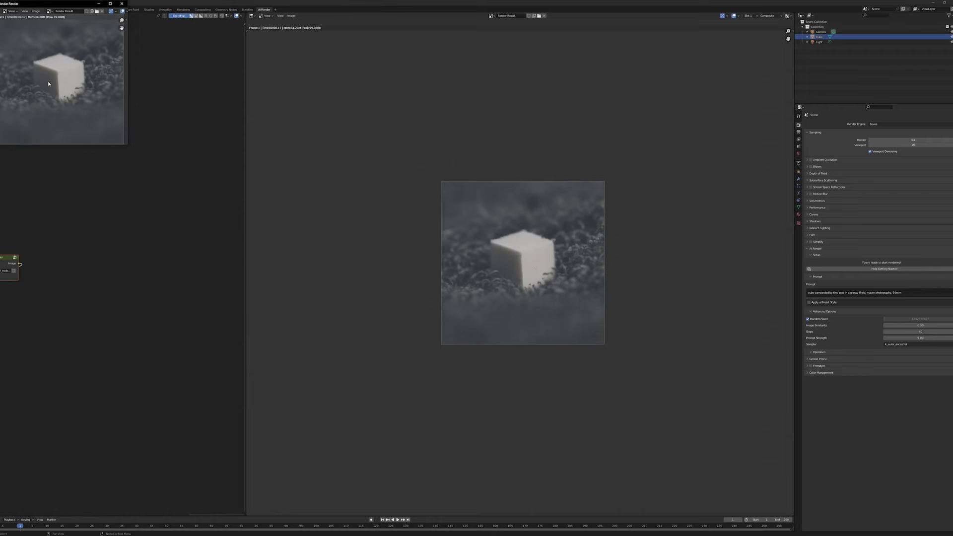
pyautogui.scroll(5, 560, 283)
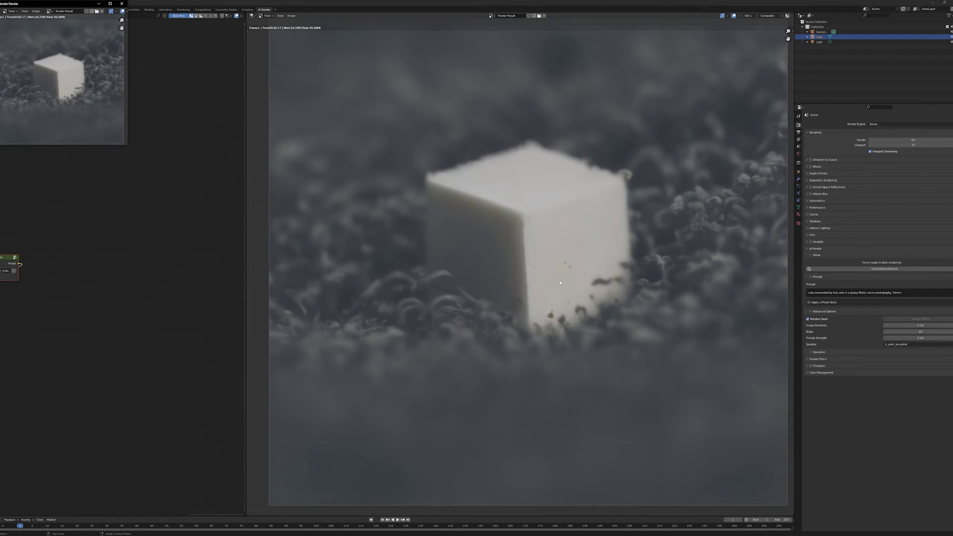
pyautogui.scroll(-1, 560, 282)
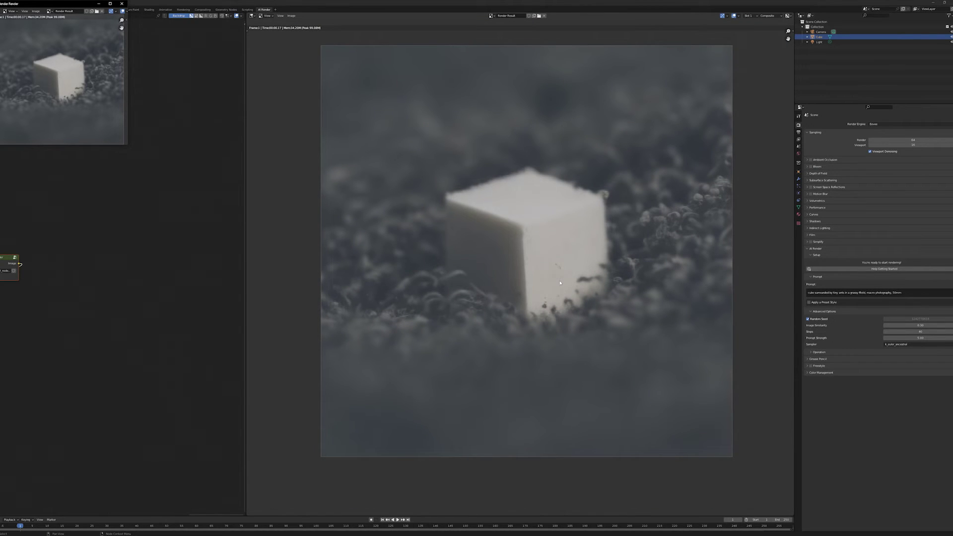
pyautogui.scroll(-2, 560, 283)
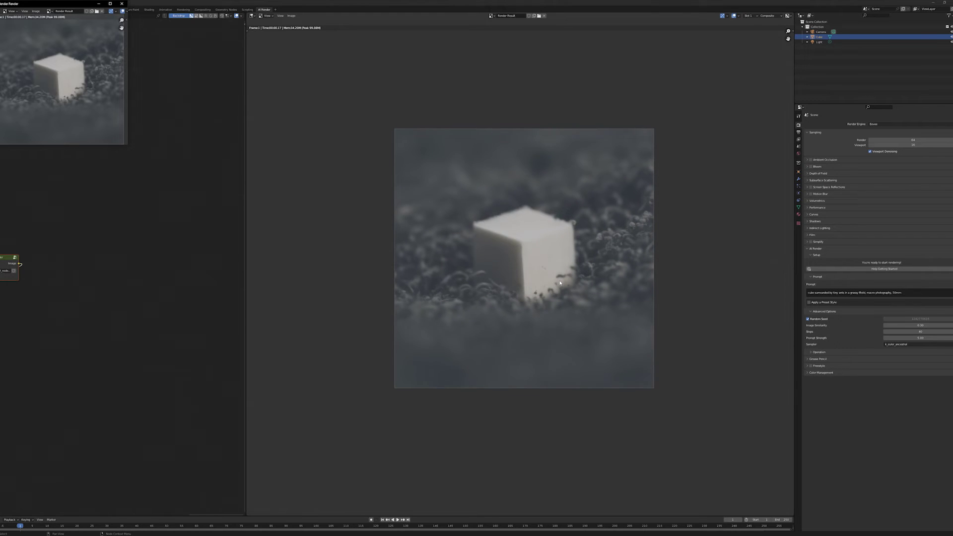
pyautogui.scroll(-1, 560, 283)
# Step: Insert commas after 'cube' and 'ants' in the prompt and render the frame again
pyautogui.click(824, 294)
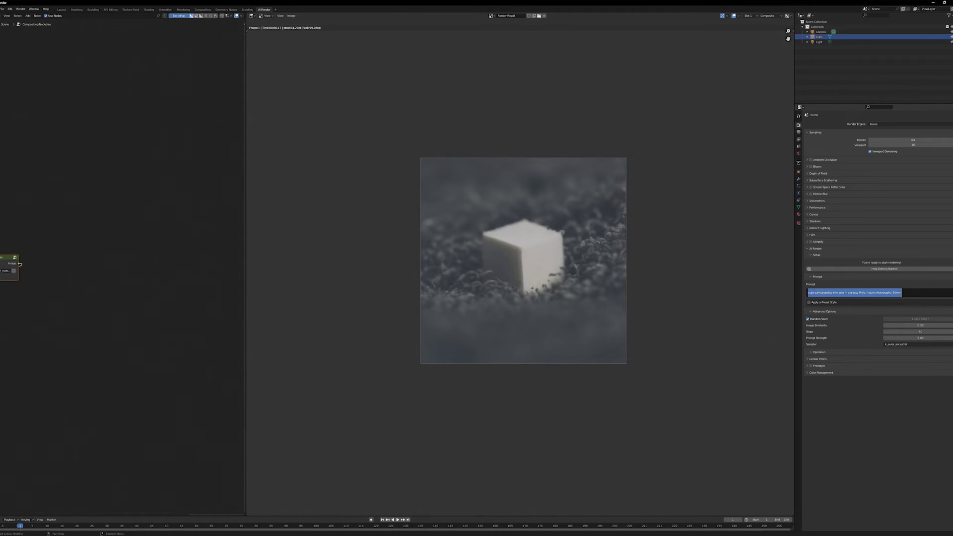
pyautogui.click(814, 293)
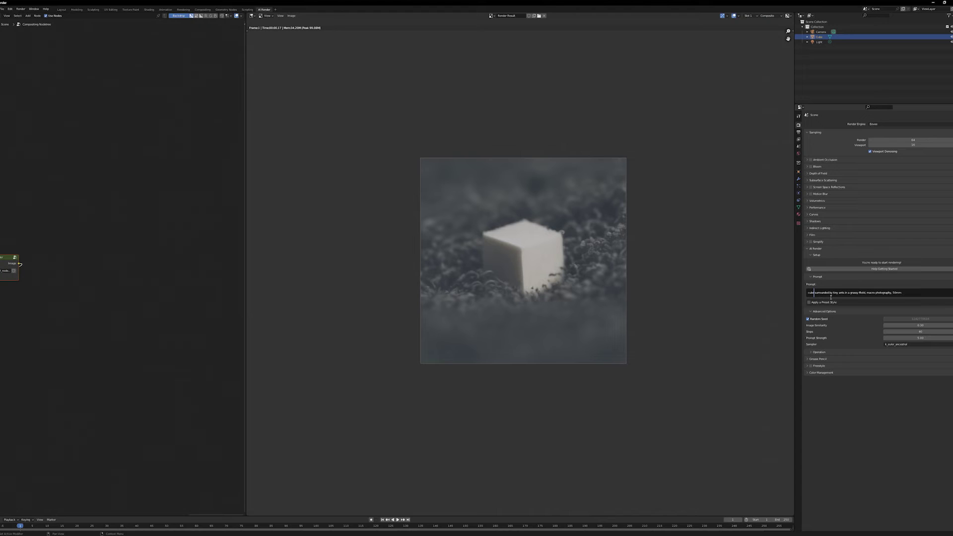
pyautogui.write(',')
pyautogui.press('Right')
pyautogui.press('Right')
pyautogui.press('Right')
pyautogui.press('Right')
pyautogui.press('Right')
pyautogui.press('Right')
pyautogui.write(',')
pyautogui.press('Right')
pyautogui.press('Right')
pyautogui.click(19, 9)
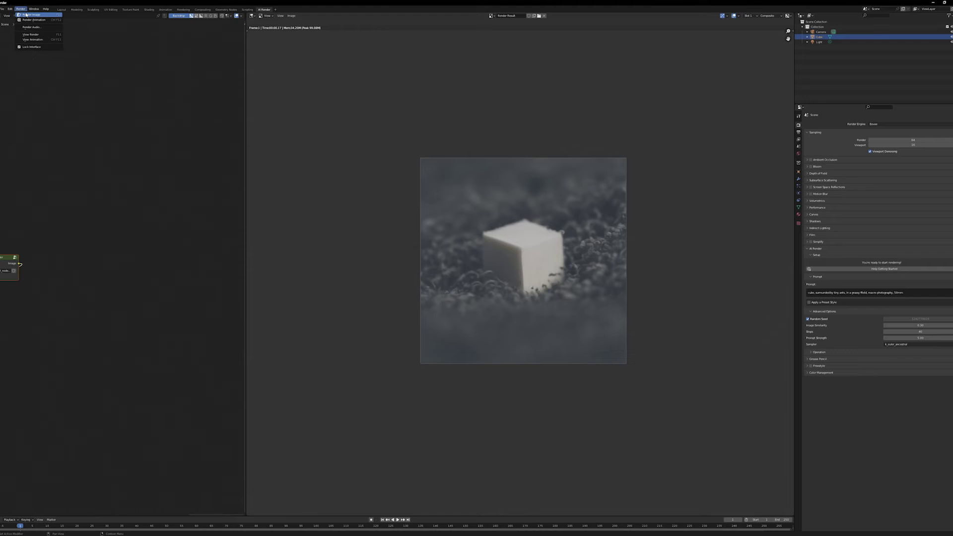
pyautogui.click(26, 15)
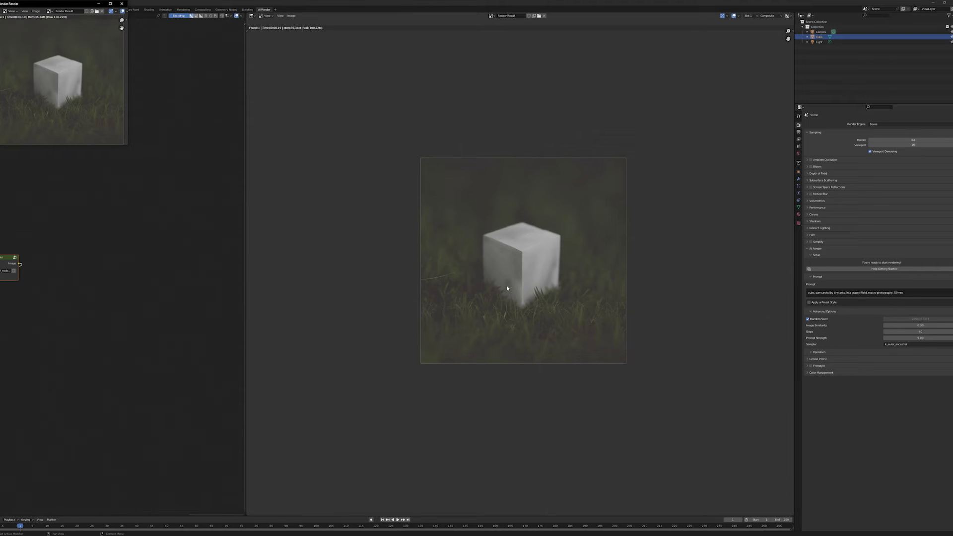
# Step: Change the prompt's 'surrounded by tiny ants' to 'lots of ants' and render again
pyautogui.press('Home')
pyautogui.scroll(-3, 507, 288)
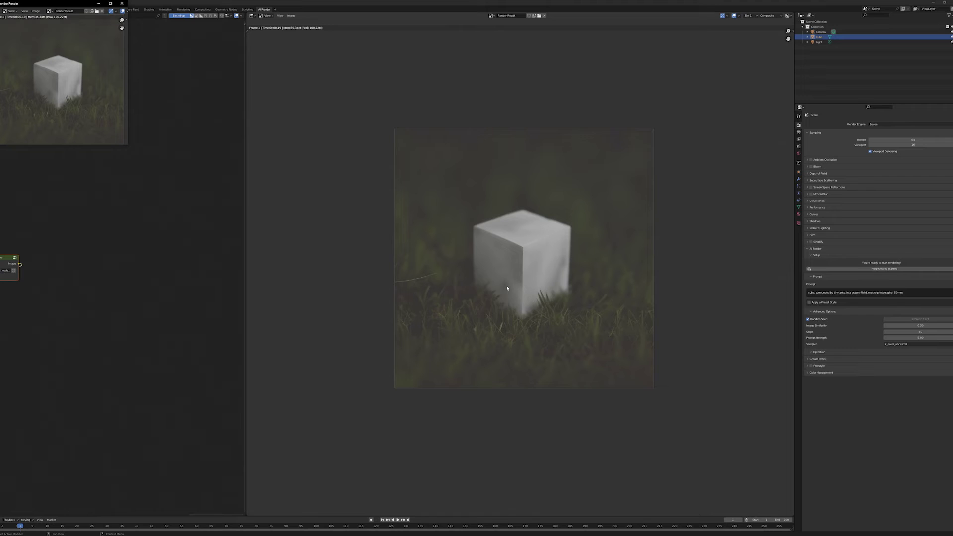
pyautogui.click(834, 293)
pyautogui.moveTo(834, 293); pyautogui.dragTo(818, 293)
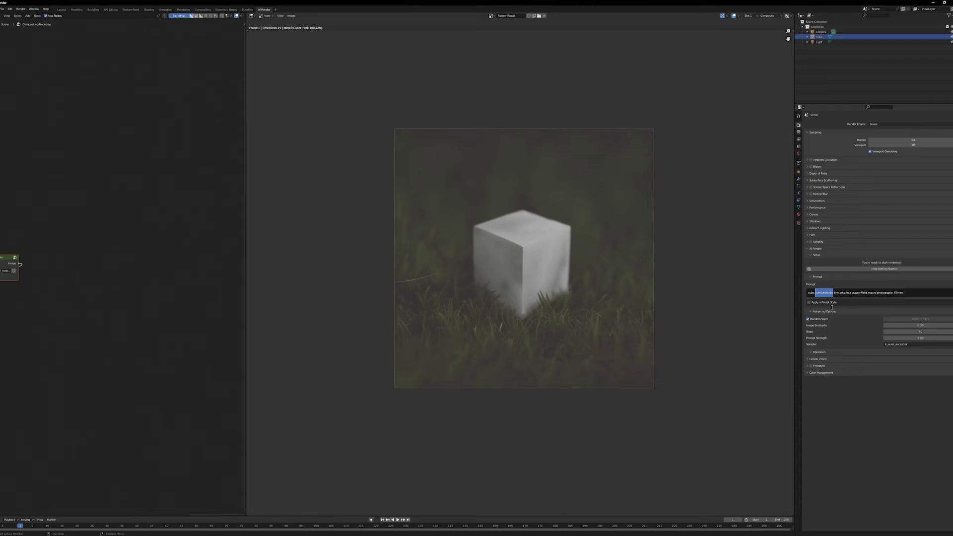
pyautogui.press('BackSpace')
pyautogui.write('lots of tiny')
pyautogui.doubleClick(827, 293)
pyautogui.press('BackSpace')
pyautogui.press('Delete')
pyautogui.press('Return')
pyautogui.click(20, 8)
pyautogui.click(29, 15)
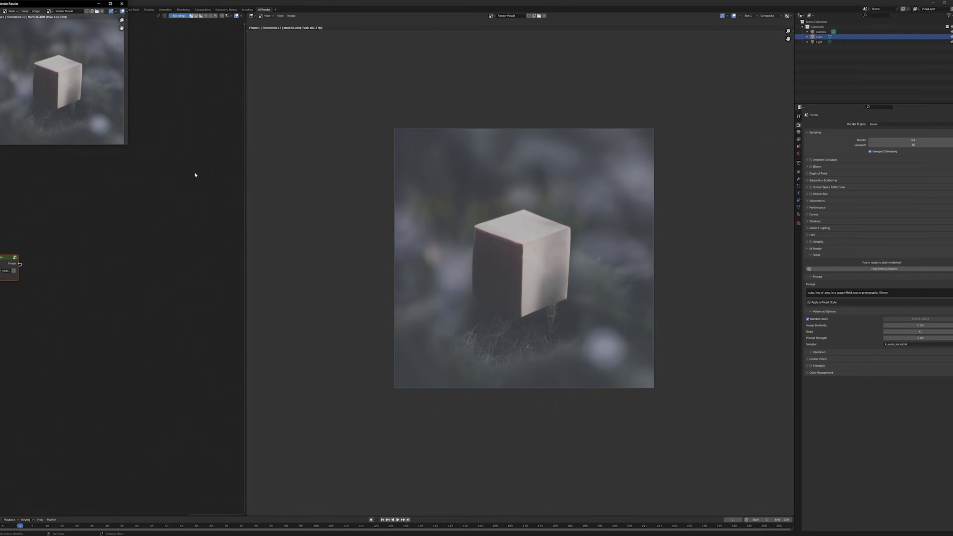
# Step: Set Prompt Strength to 10 and render the frame again
pyautogui.scroll(3, 582, 328)
pyautogui.scroll(-3, 581, 328)
pyautogui.click(924, 338)
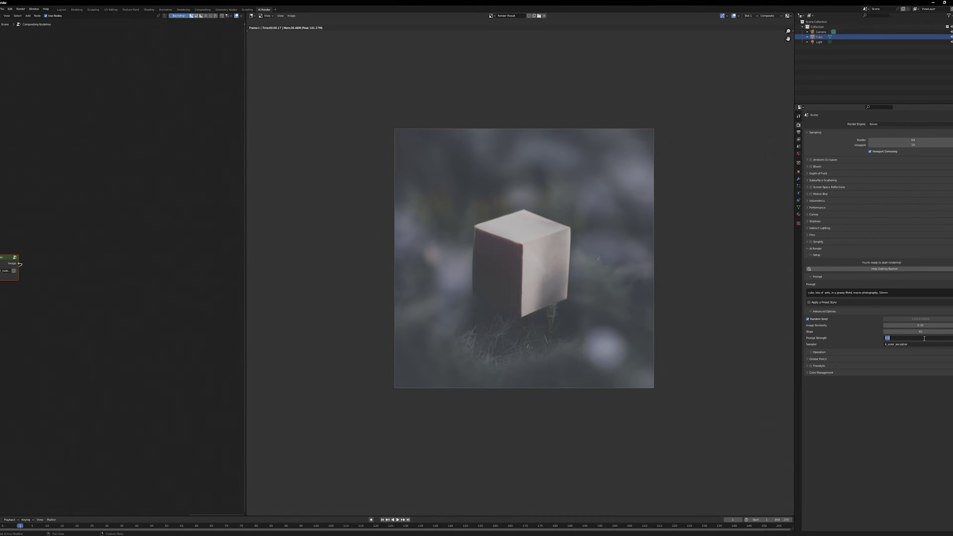
pyautogui.write('10')
pyautogui.press('Return')
pyautogui.click(21, 9)
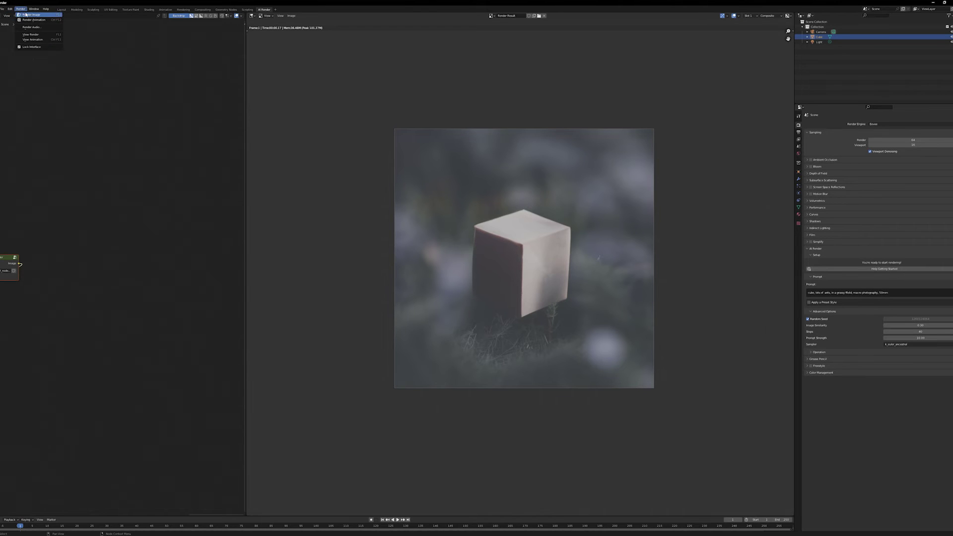
pyautogui.click(32, 15)
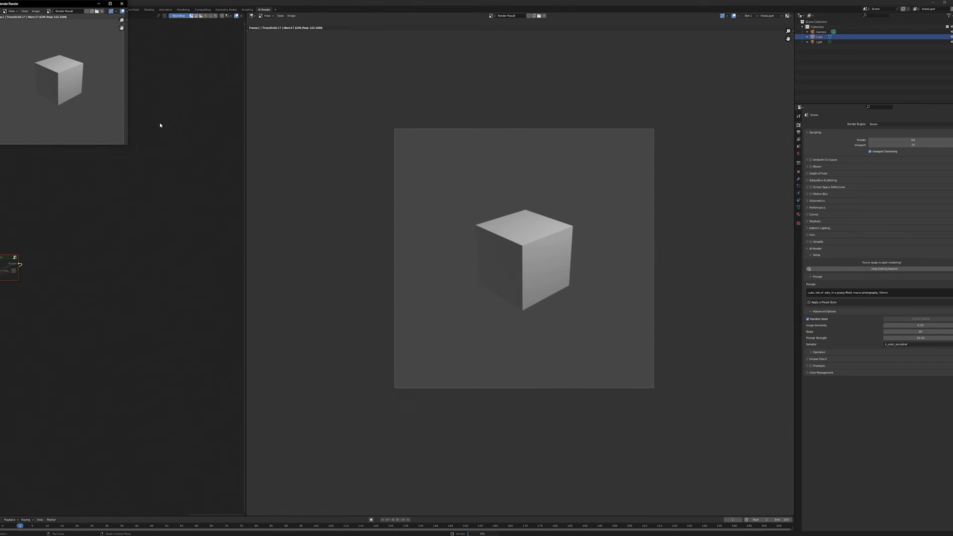
# Step: Enable Apply a Preset Style, choose Steampunk, and re-render the cube
pyautogui.scroll(2, 479, 249)
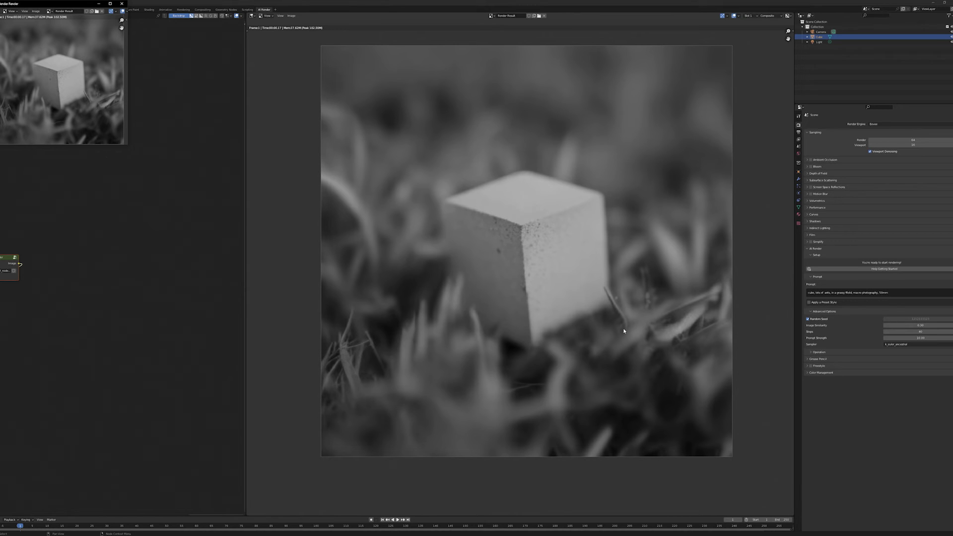
pyautogui.scroll(-2, 568, 298)
pyautogui.scroll(4, 519, 250)
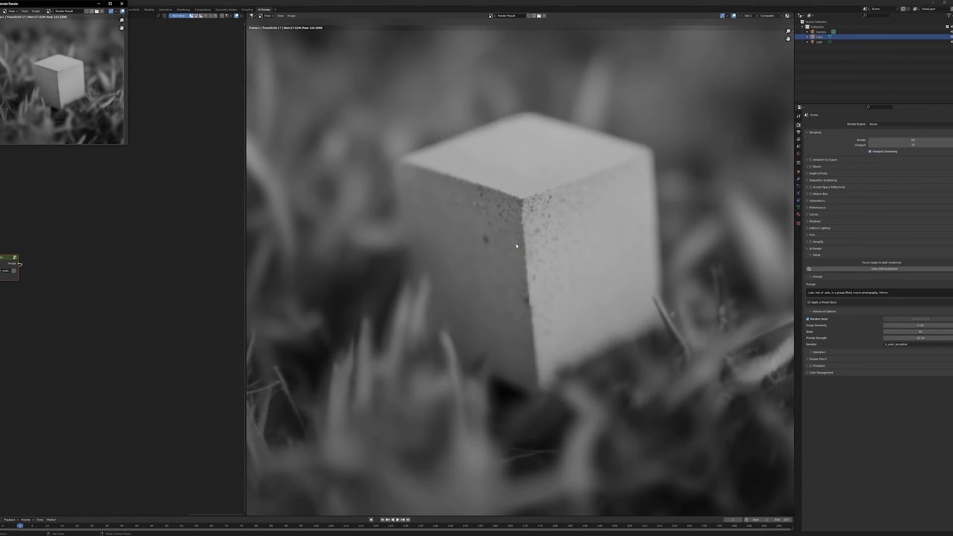
pyautogui.scroll(-4, 526, 214)
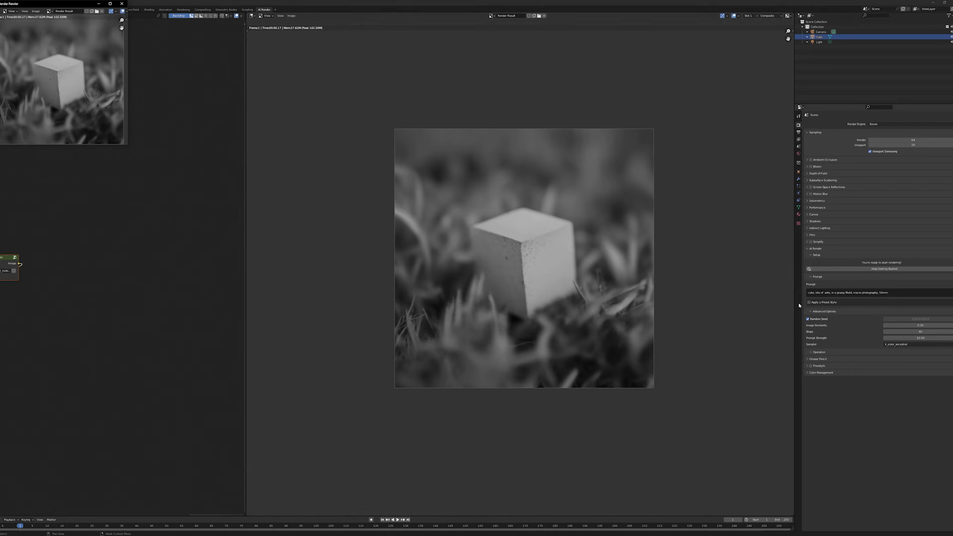
pyautogui.click(818, 303)
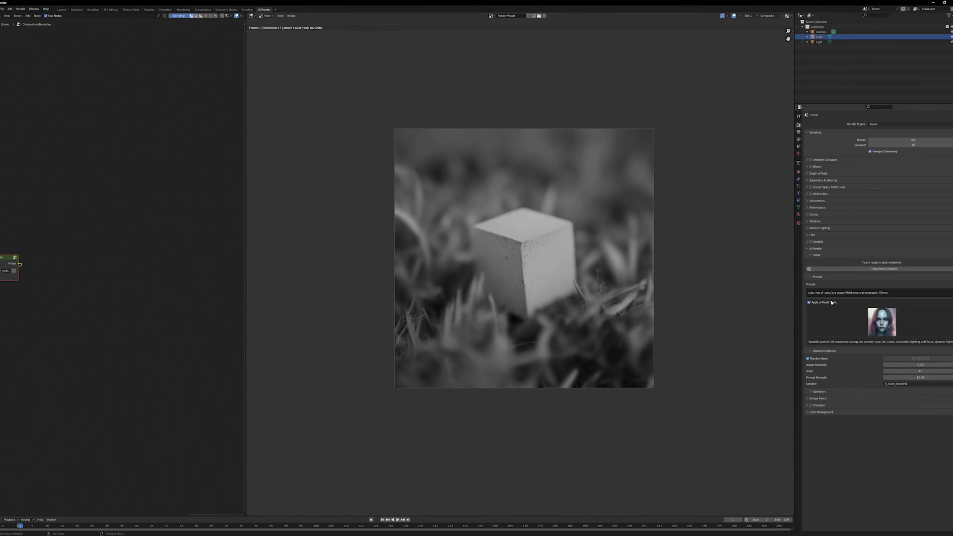
pyautogui.click(888, 326)
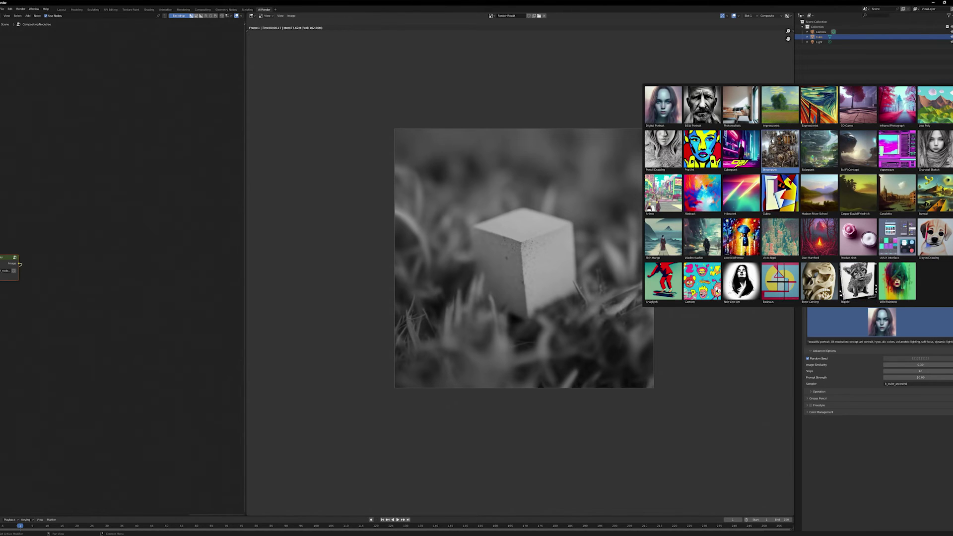
pyautogui.click(772, 141)
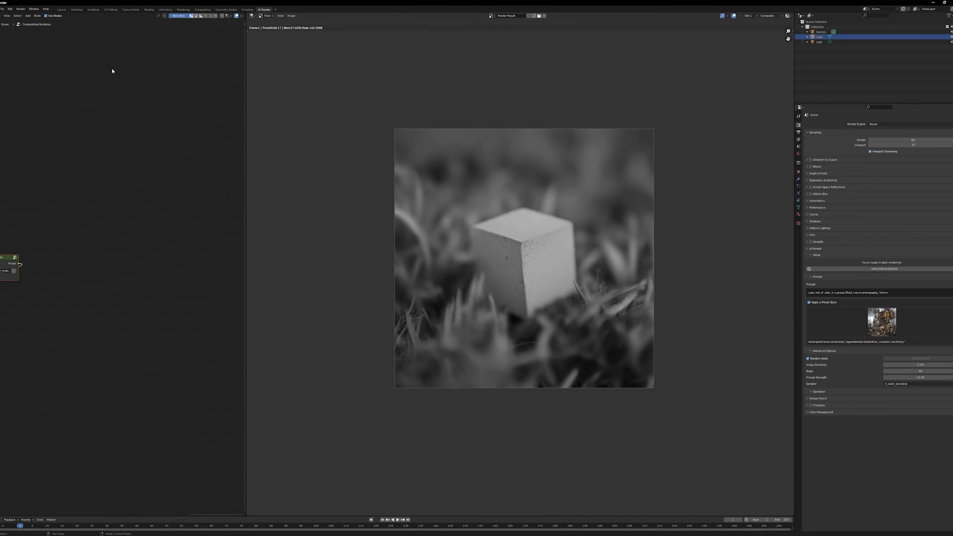
pyautogui.click(20, 9)
pyautogui.click(31, 15)
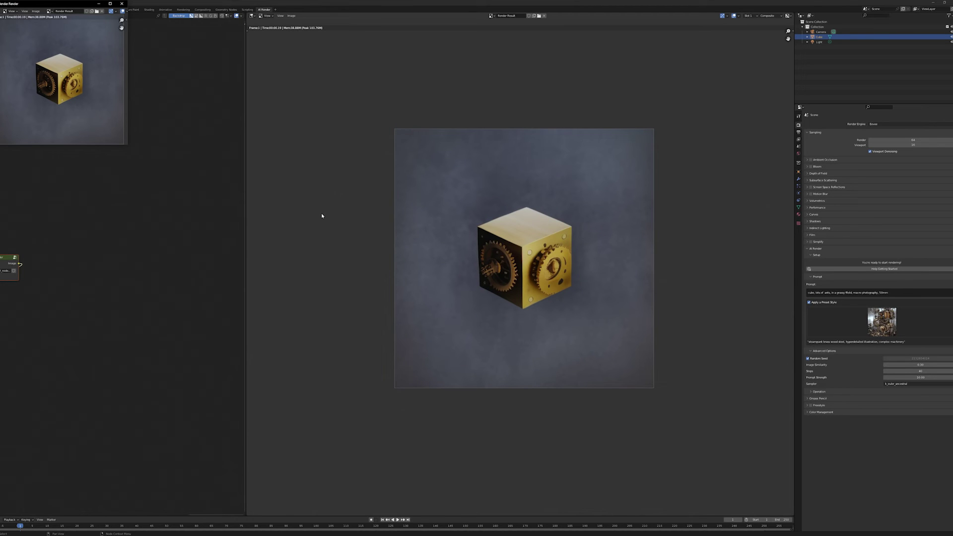
# Step: Set Prompt Strength to 4.00 and render the frame again
pyautogui.scroll(3, 546, 288)
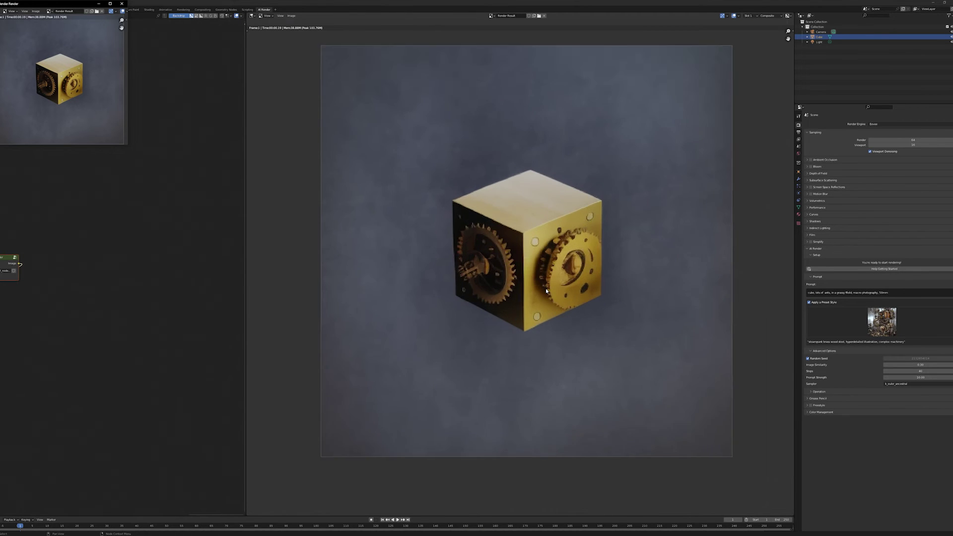
pyautogui.scroll(-3, 546, 288)
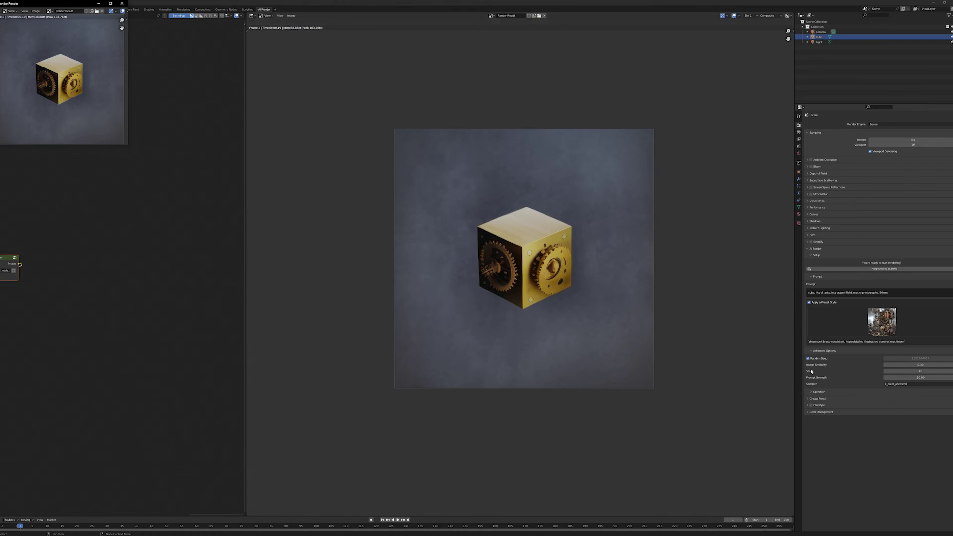
pyautogui.doubleClick(927, 376)
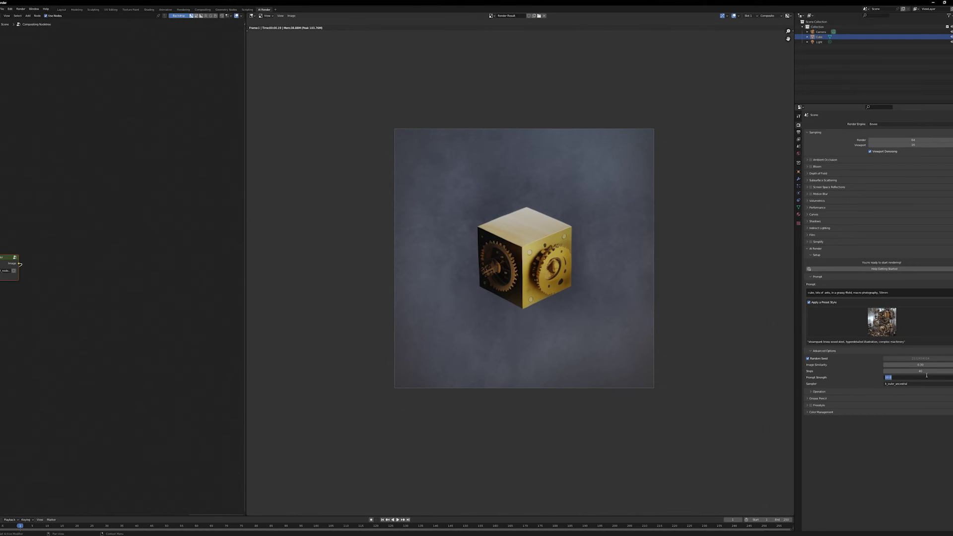
pyautogui.write('4')
pyautogui.press('Return')
pyautogui.click(18, 9)
pyautogui.click(31, 14)
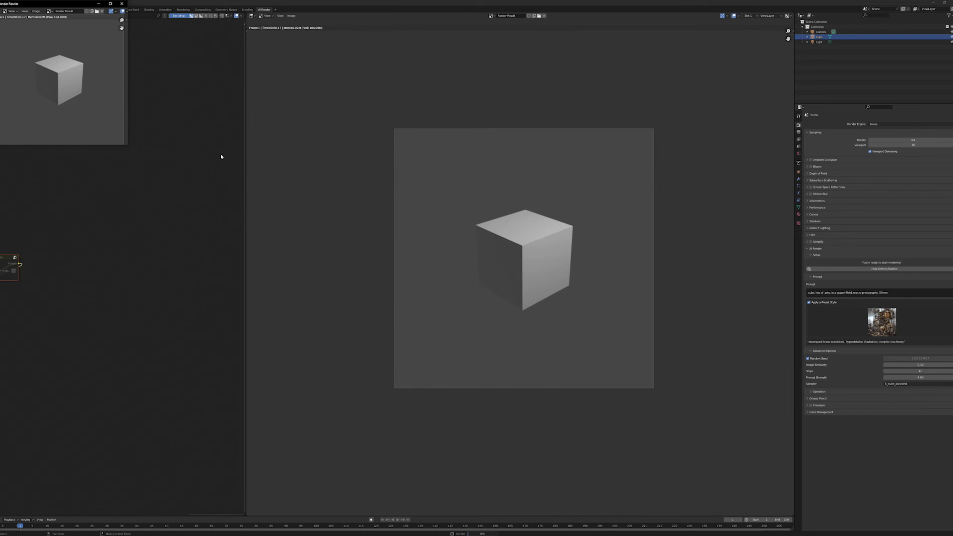
# Step: Review the brass cube in grass, then return to Layout leaving the prompt unchanged
pyautogui.scroll(3, 520, 279)
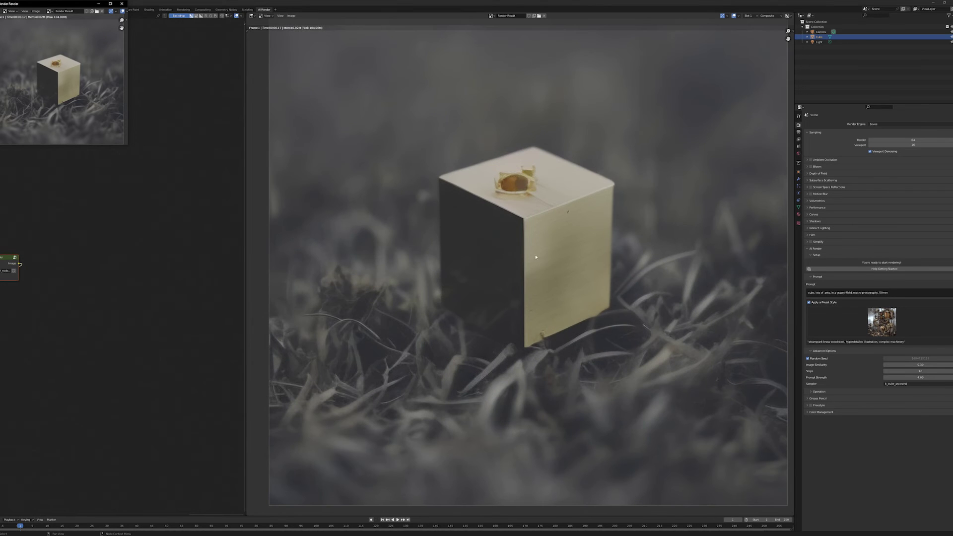
pyautogui.scroll(-2, 519, 176)
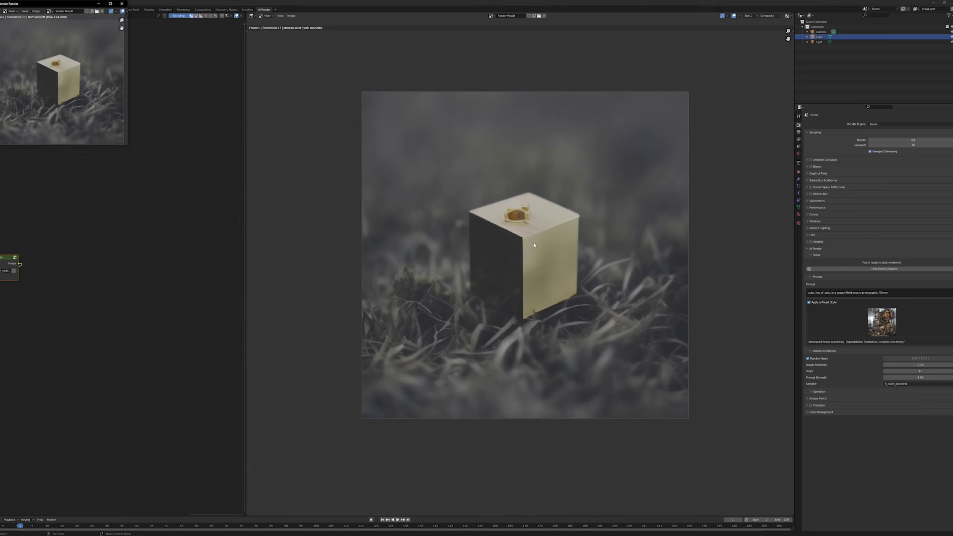
pyautogui.scroll(2, 551, 294)
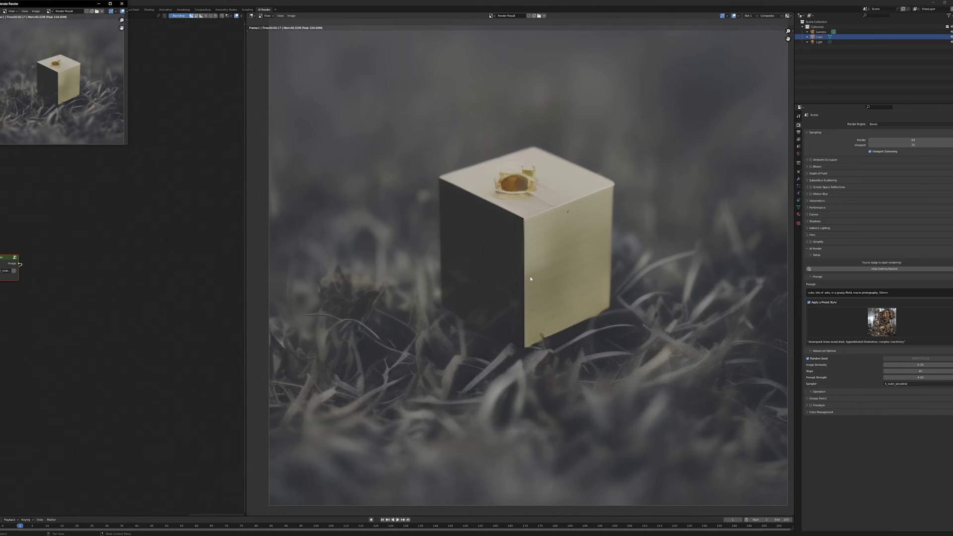
pyautogui.scroll(-3, 530, 276)
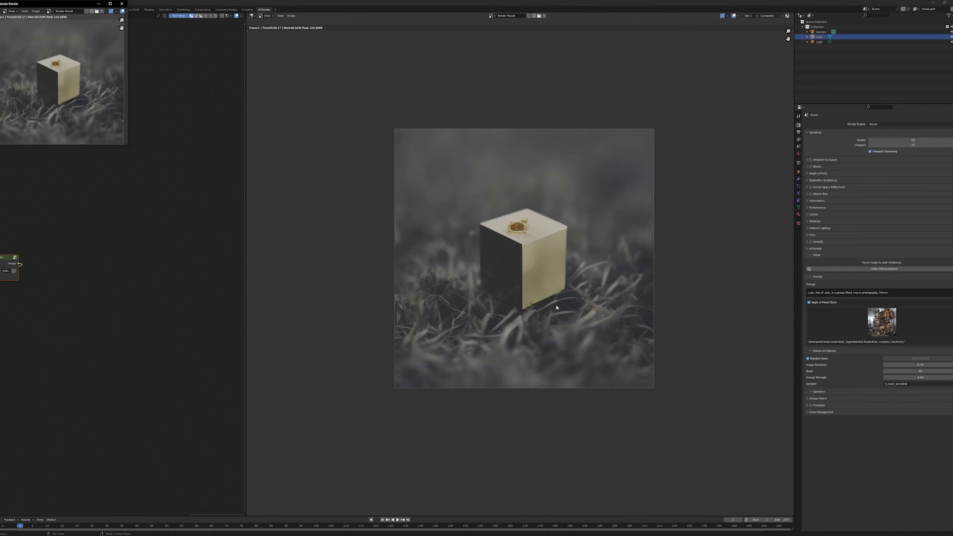
pyautogui.click(841, 295)
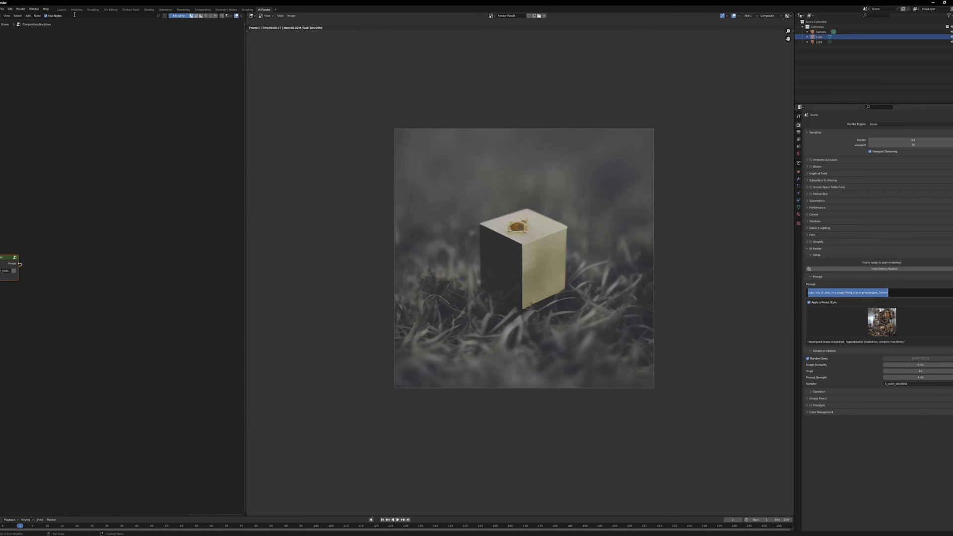
pyautogui.click(59, 11)
# Step: Add a plane mesh in the Layout workspace and scale it up into a large ground
pyautogui.click(59, 10)
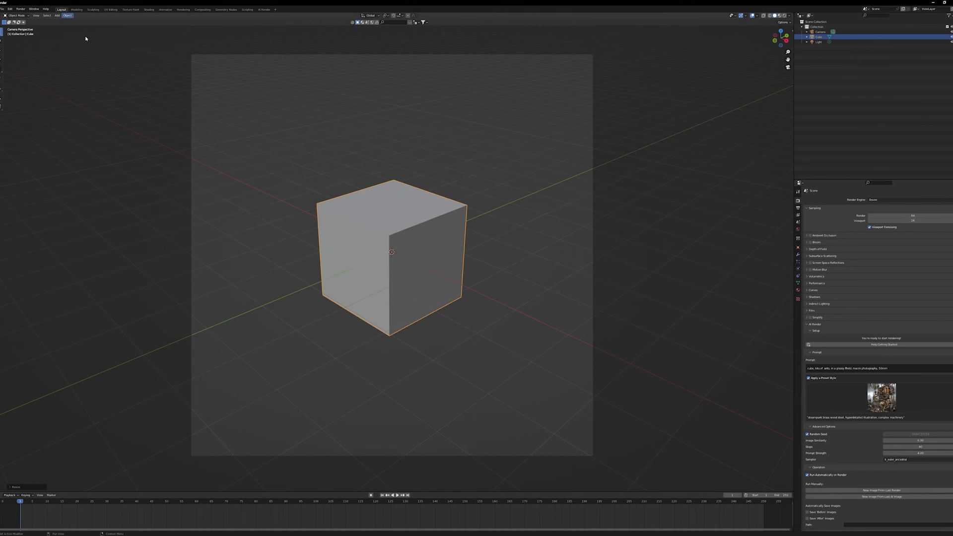
pyautogui.click(507, 317)
pyautogui.hotkey('shift', 'a')
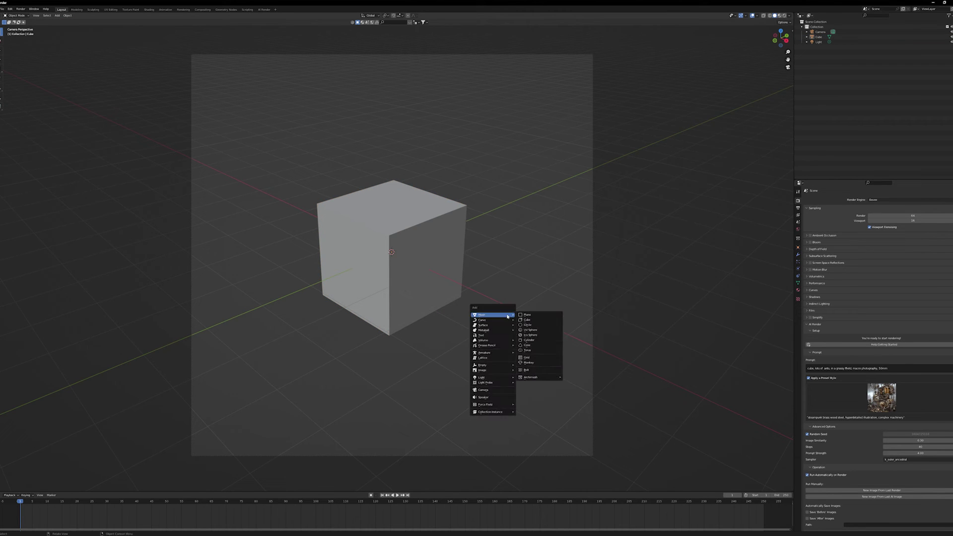
pyautogui.click(518, 317)
pyautogui.press('s')
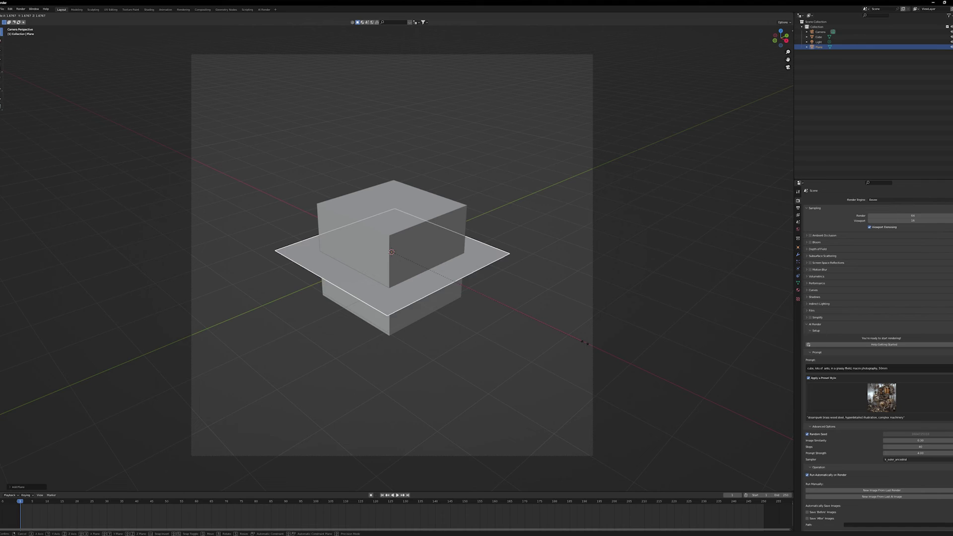
pyautogui.click(464, 470)
# Step: Raise the cube vertically above the plane and tilt it with a free trackball rotation
pyautogui.click(411, 226)
pyautogui.press('g')
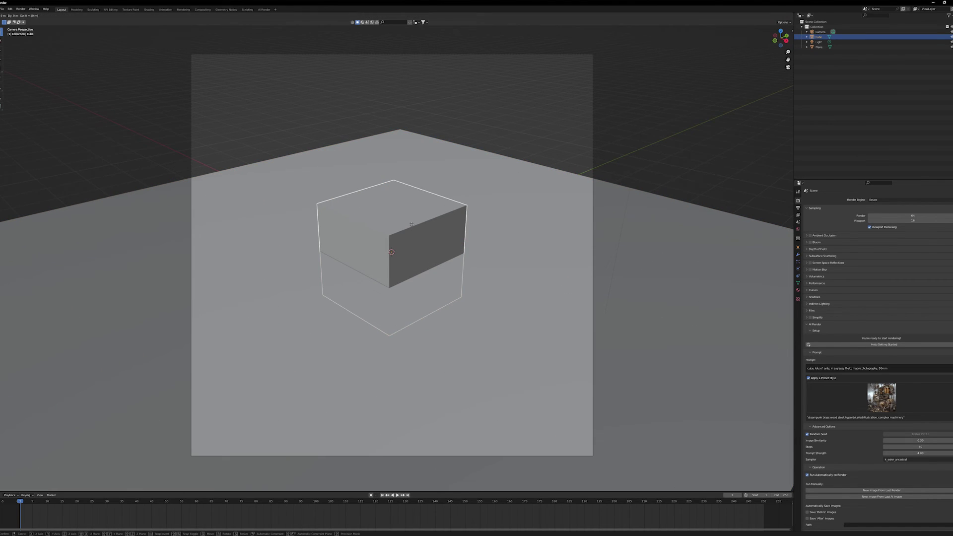
pyautogui.press('z')
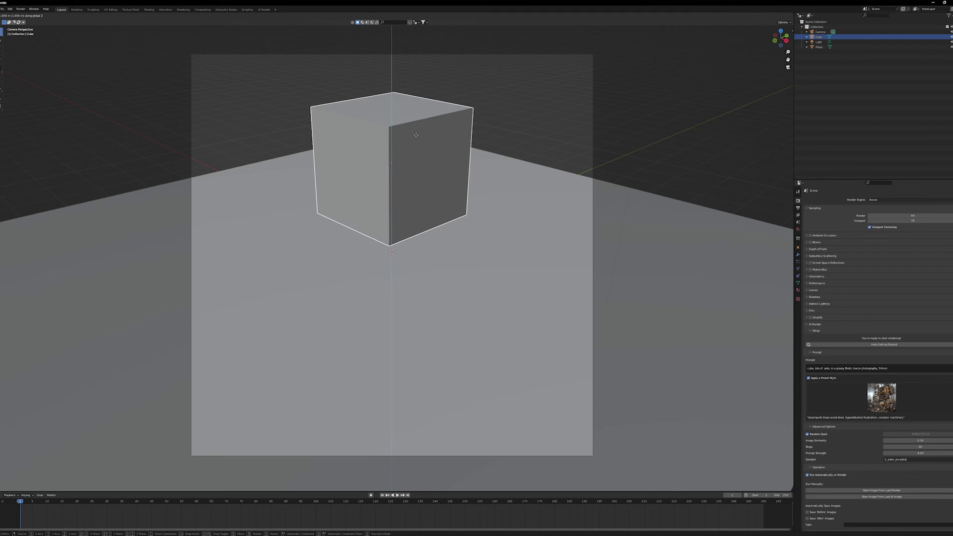
pyautogui.click(464, 179)
pyautogui.press('s')
pyautogui.press('r')
pyautogui.press('r')
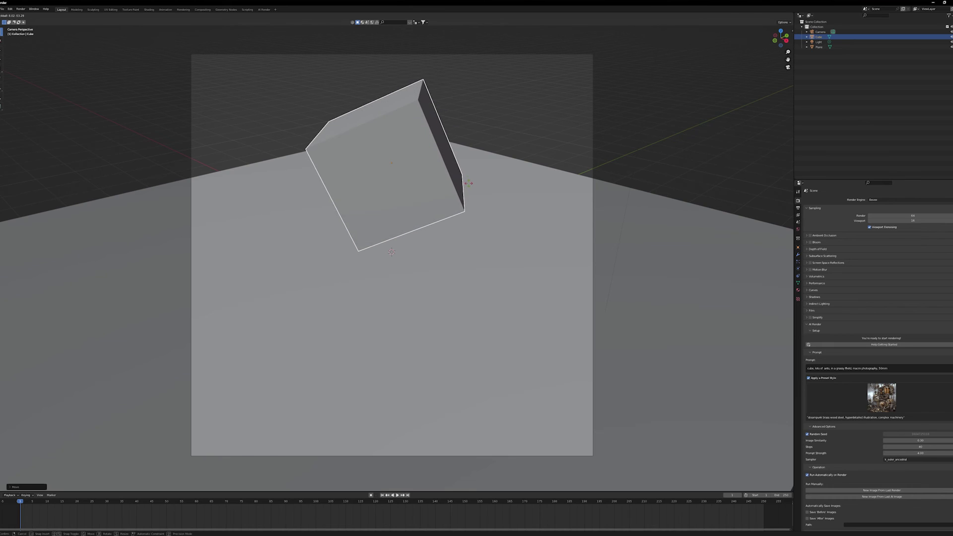
pyautogui.click(469, 189)
pyautogui.click(575, 319)
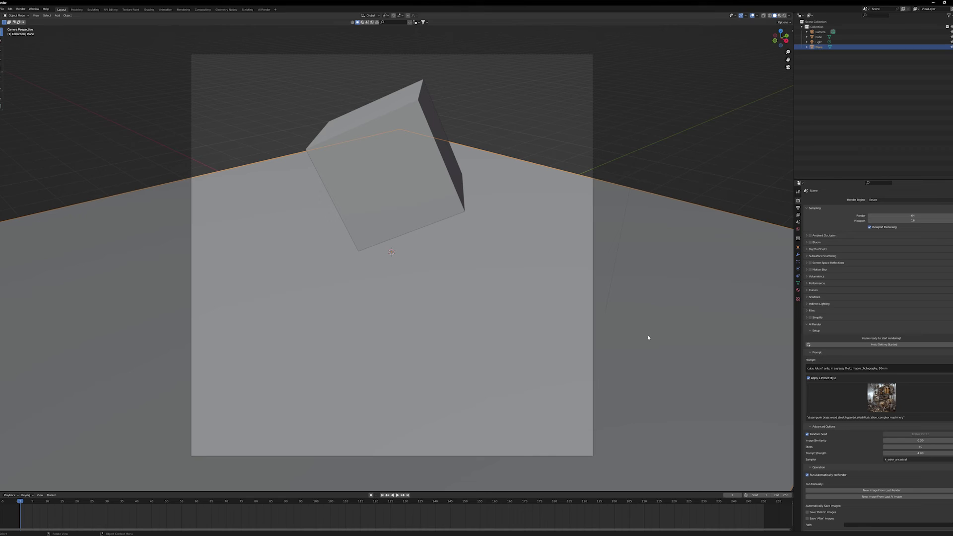
# Step: Give the plane a new material with a dark green base colour, shown in the viewport
pyautogui.click(798, 298)
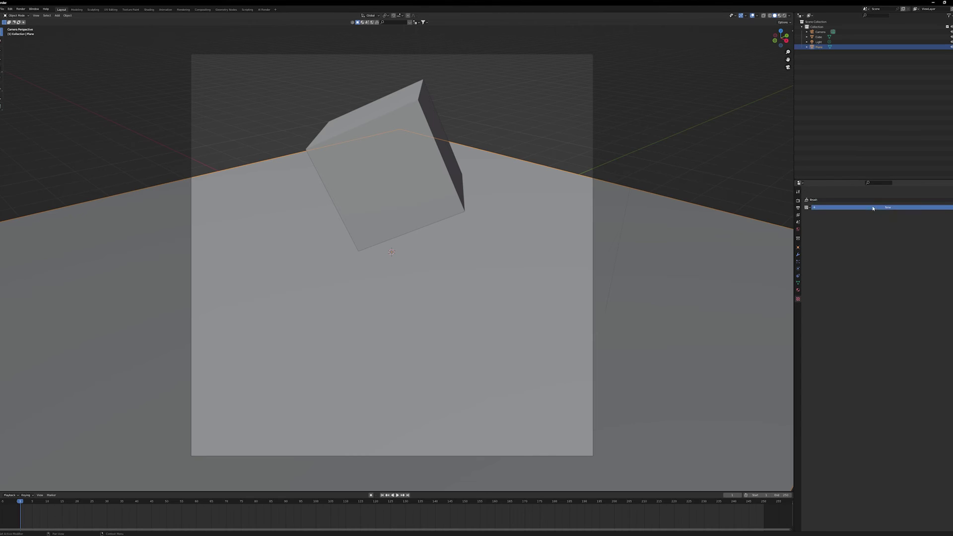
pyautogui.click(858, 209)
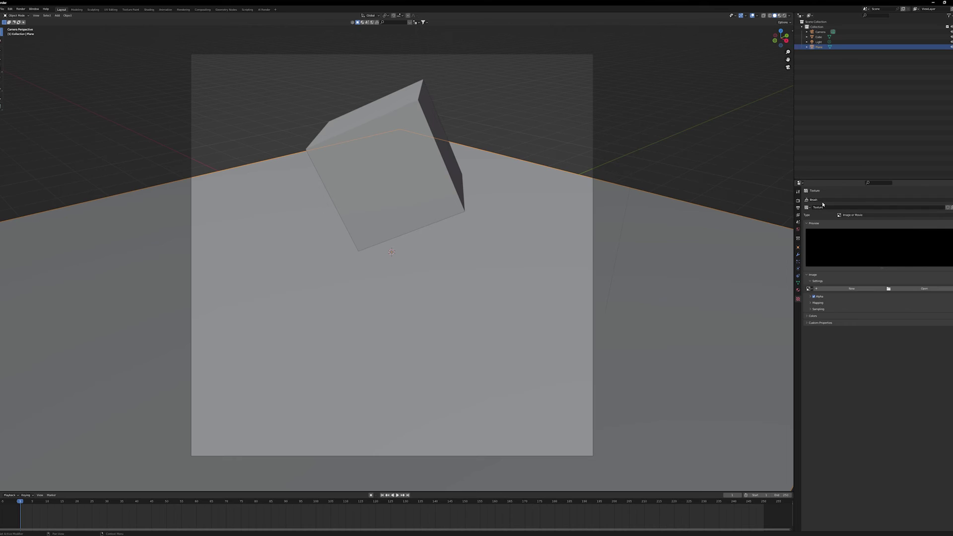
pyautogui.click(798, 291)
pyautogui.click(869, 224)
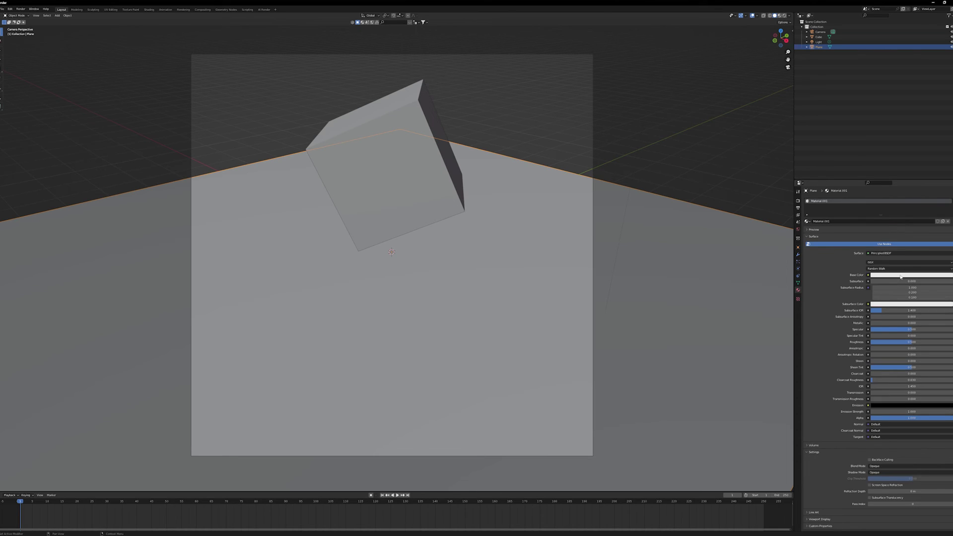
pyautogui.click(901, 276)
pyautogui.moveTo(922, 232); pyautogui.dragTo(913, 214)
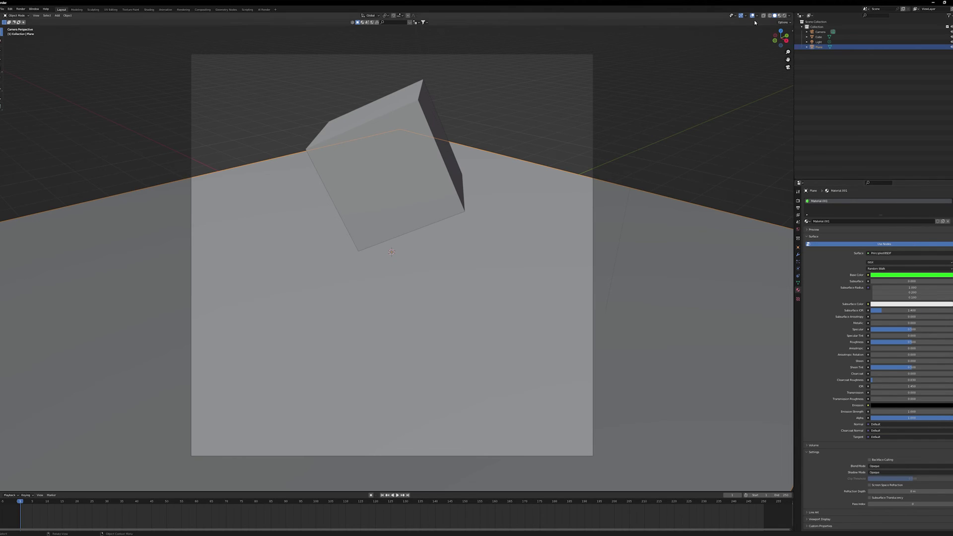
pyautogui.click(780, 16)
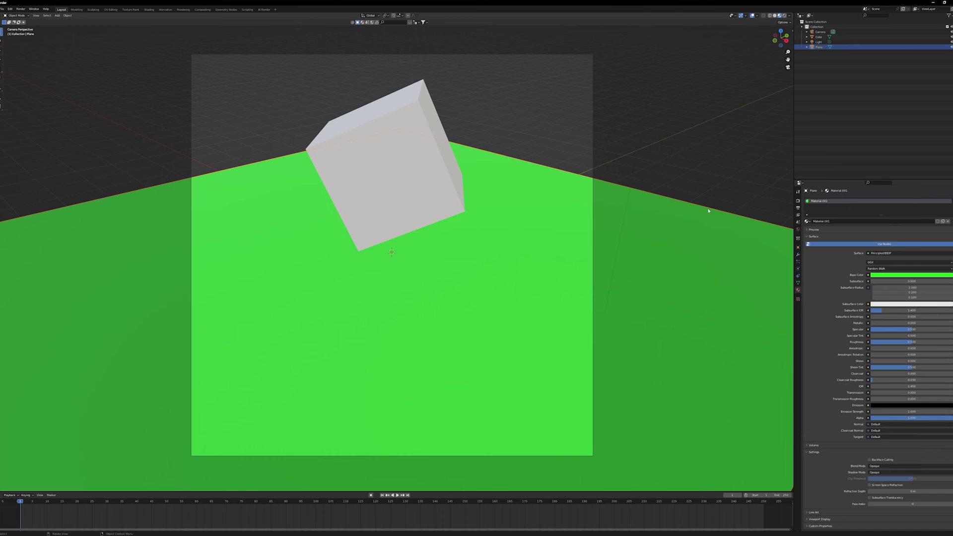
pyautogui.click(901, 276)
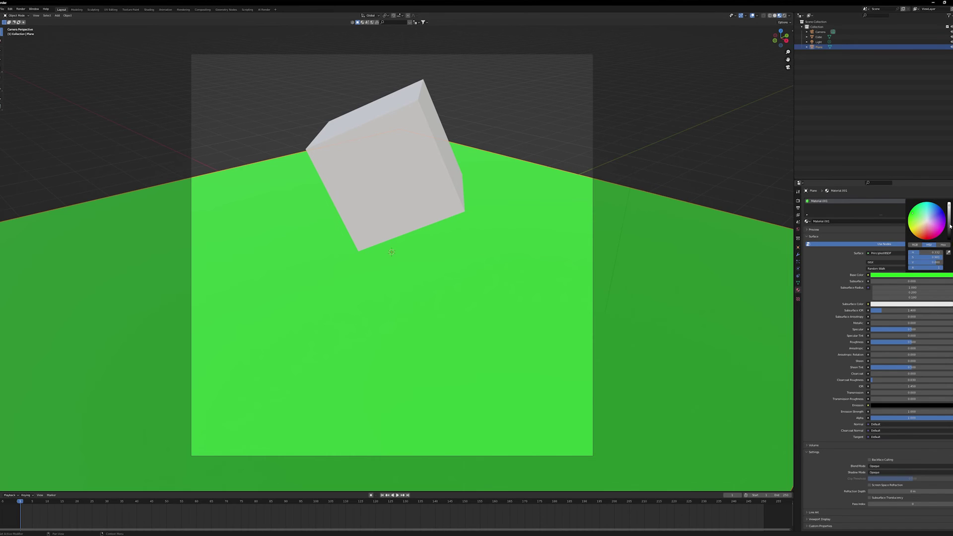
pyautogui.click(950, 226)
# Step: Make the cube's base colour magenta and render the scene through AI Render
pyautogui.click(818, 37)
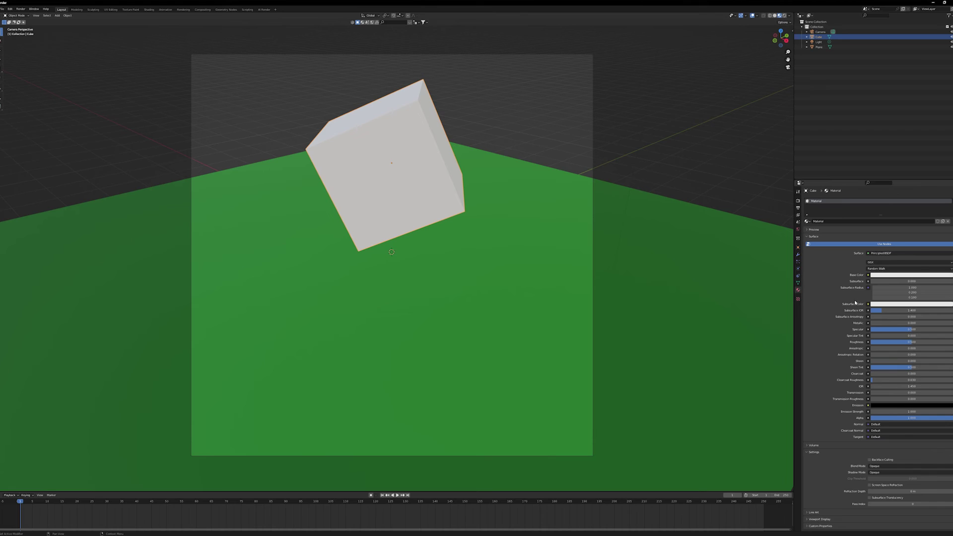
pyautogui.click(902, 276)
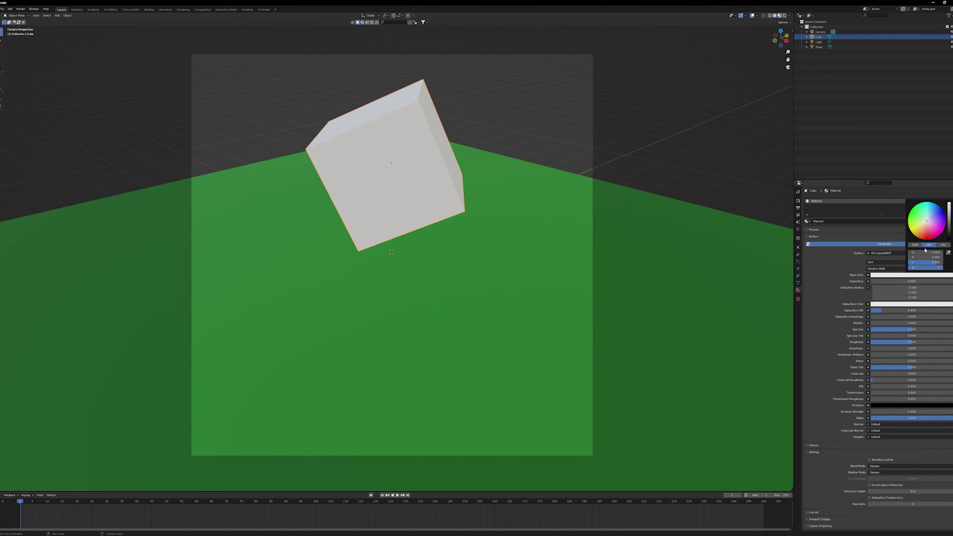
pyautogui.moveTo(937, 231); pyautogui.dragTo(938, 228)
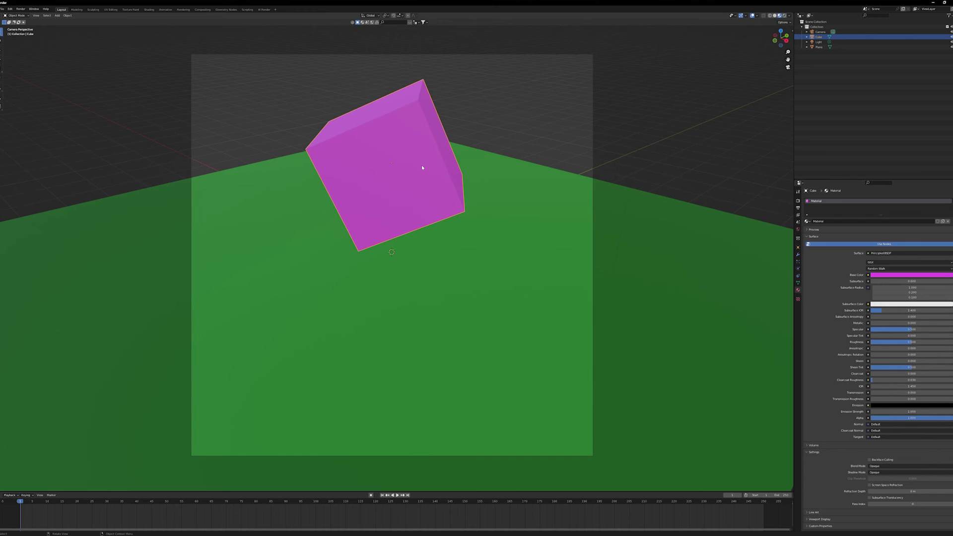
pyautogui.click(21, 9)
pyautogui.click(24, 15)
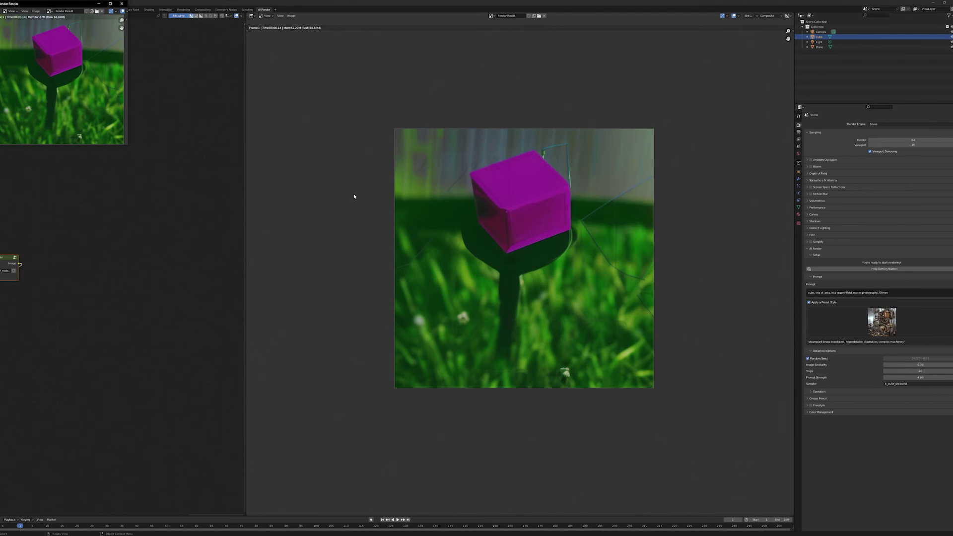
# Step: Review the magenta cube grass render and set AI Render Prompt Strength to 7.00
pyautogui.scroll(2, 648, 367)
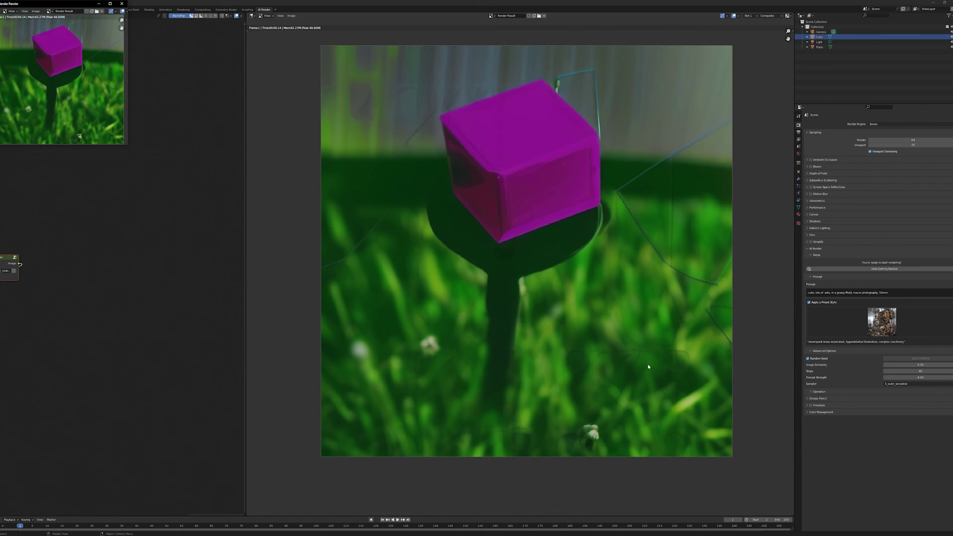
pyautogui.scroll(-2, 648, 367)
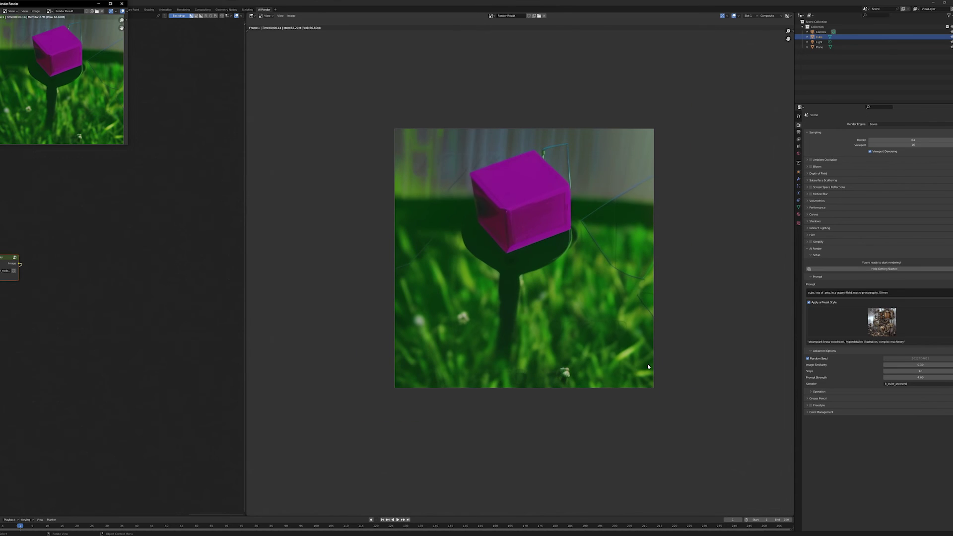
pyautogui.click(922, 377)
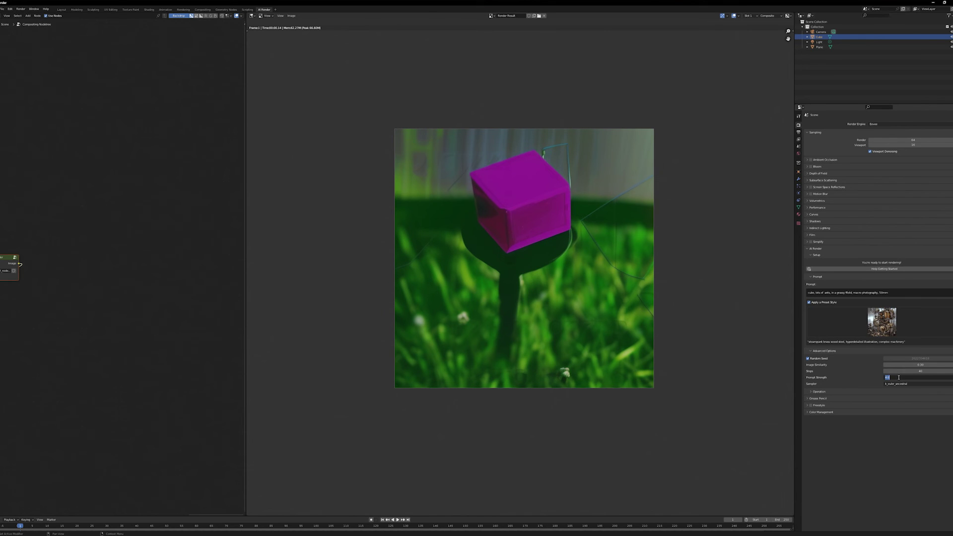
pyautogui.press('Return')
pyautogui.click(19, 8)
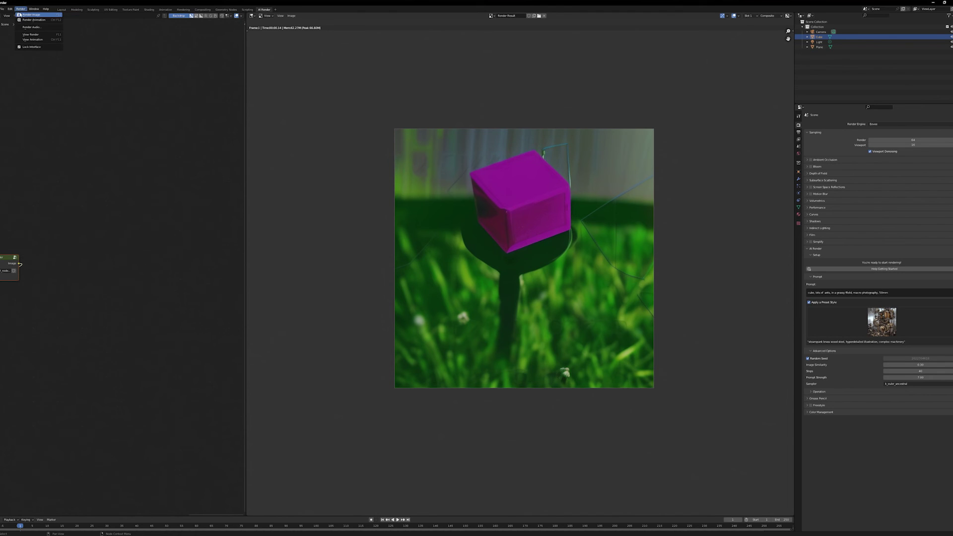
# Step: Render a new AI image: the magenta cube floating above blurred grass and pale flowers
pyautogui.click(21, 15)
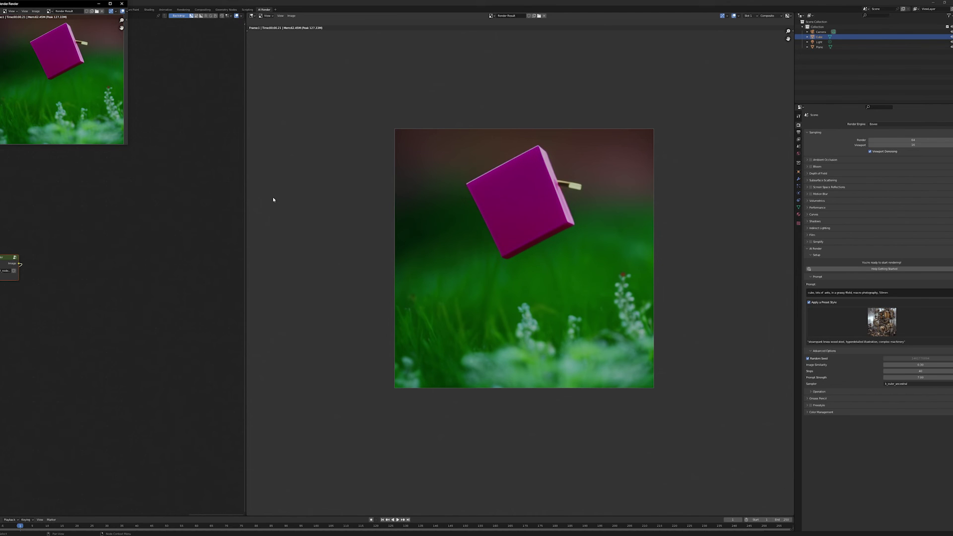
pyautogui.scroll(3, 552, 367)
pyautogui.scroll(-2, 552, 367)
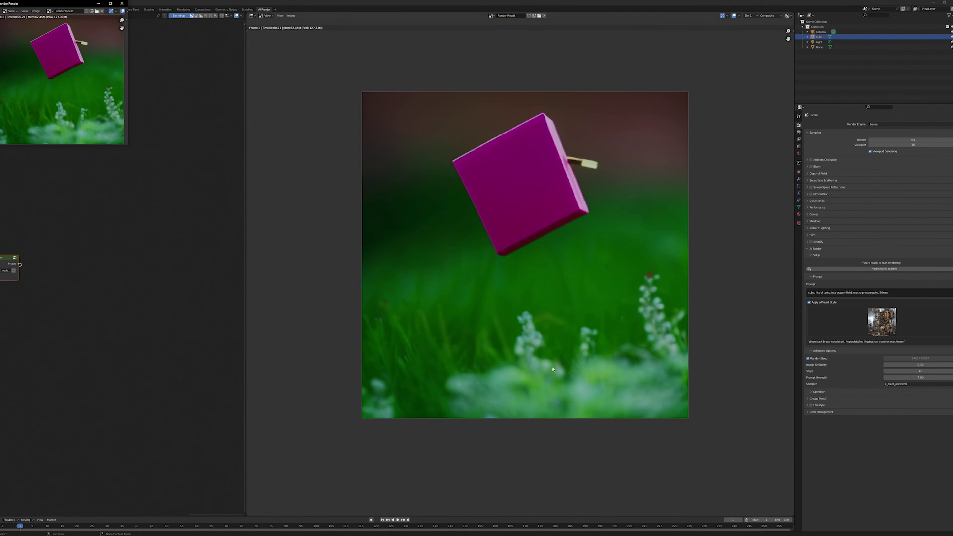
pyautogui.scroll(-2, 576, 234)
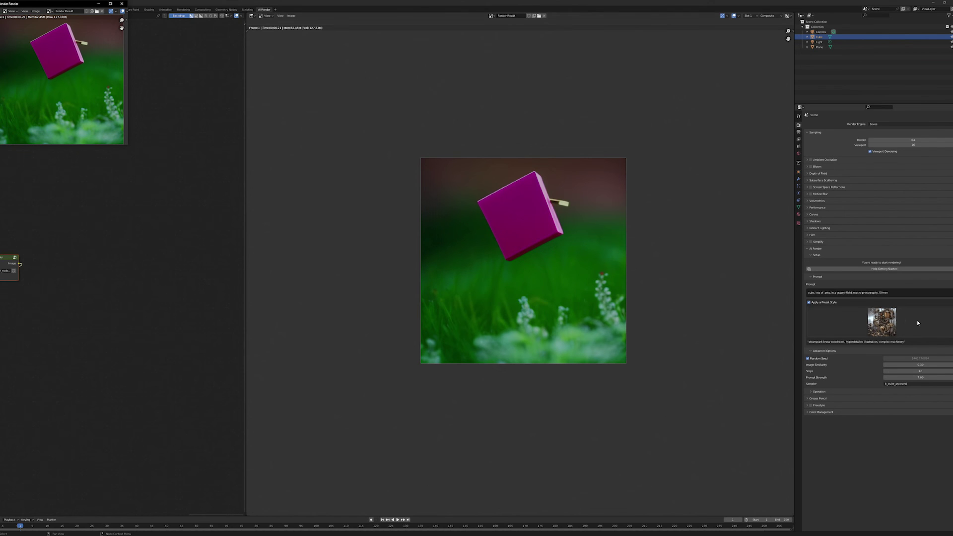
# Step: Apply the Surreal preset style and render a new AI image of the cube above grass
pyautogui.click(890, 322)
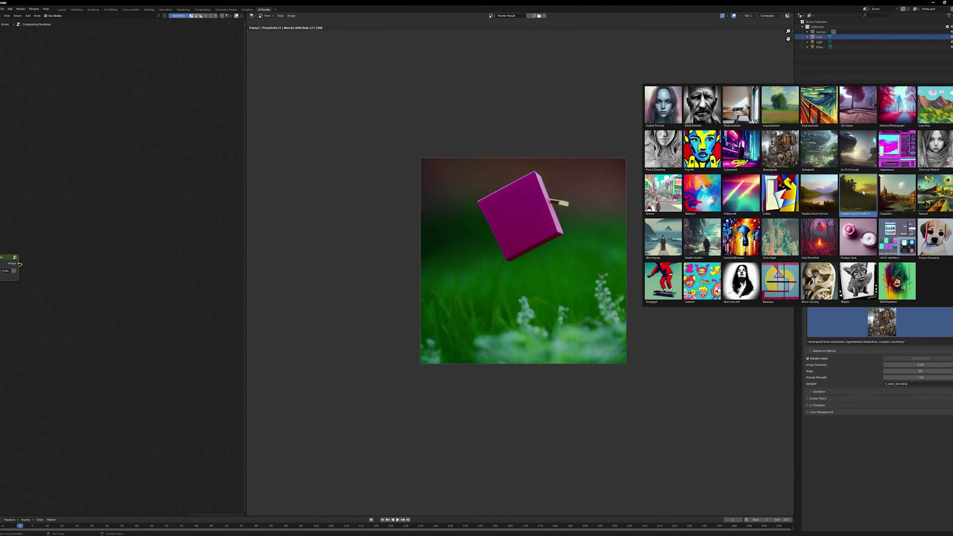
pyautogui.click(930, 197)
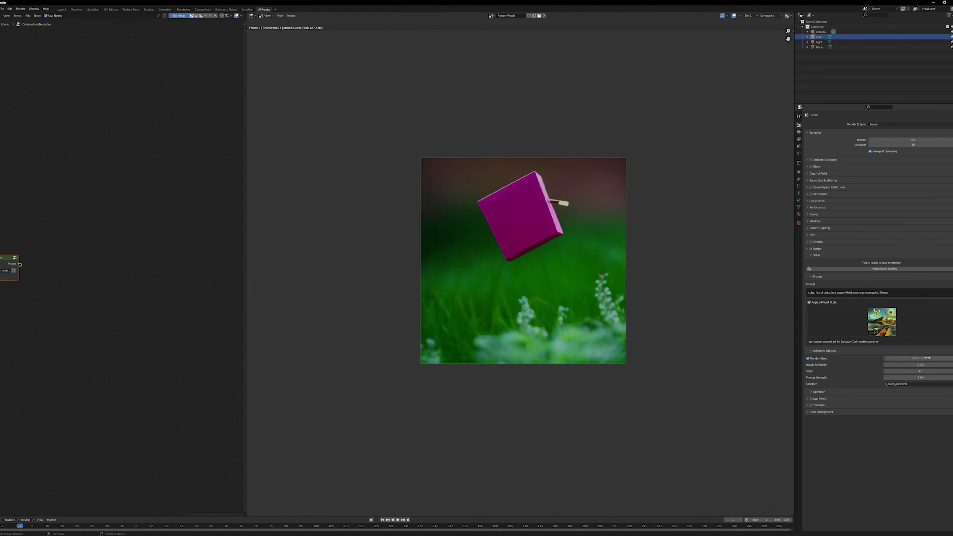
pyautogui.click(20, 9)
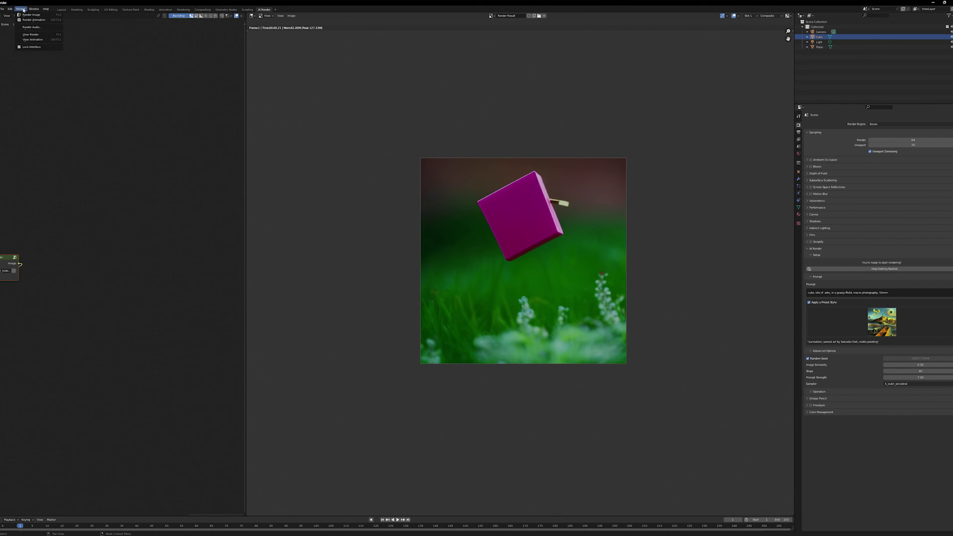
pyautogui.click(31, 16)
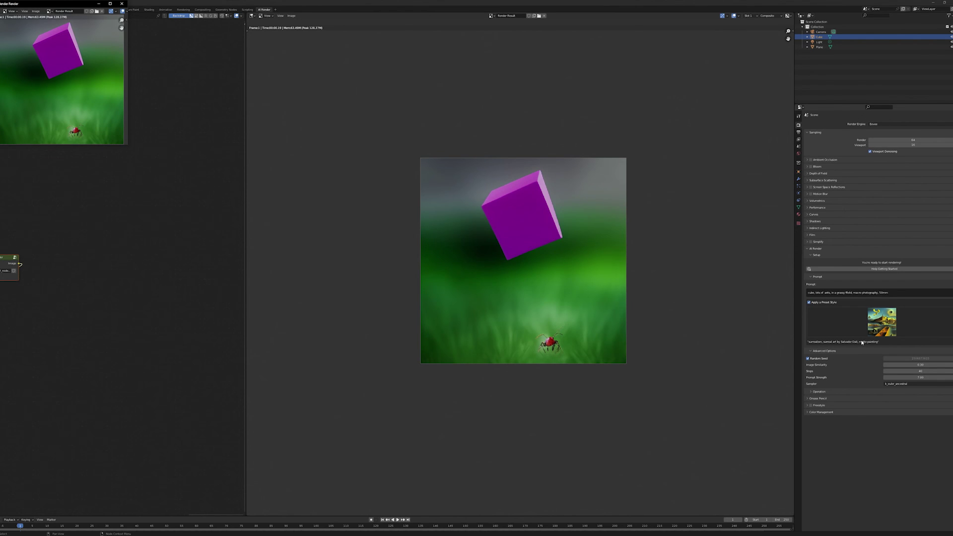
pyautogui.scroll(4, 568, 371)
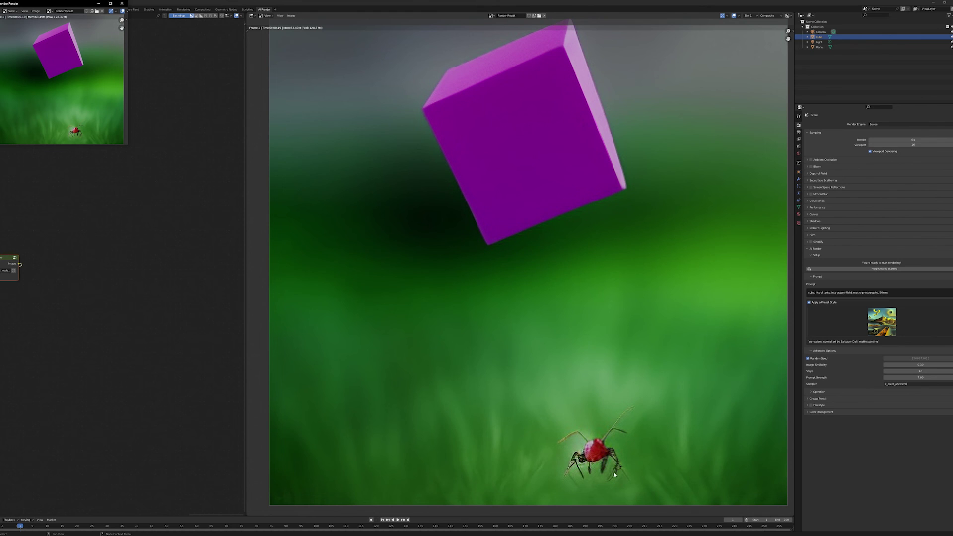
pyautogui.scroll(-4, 614, 475)
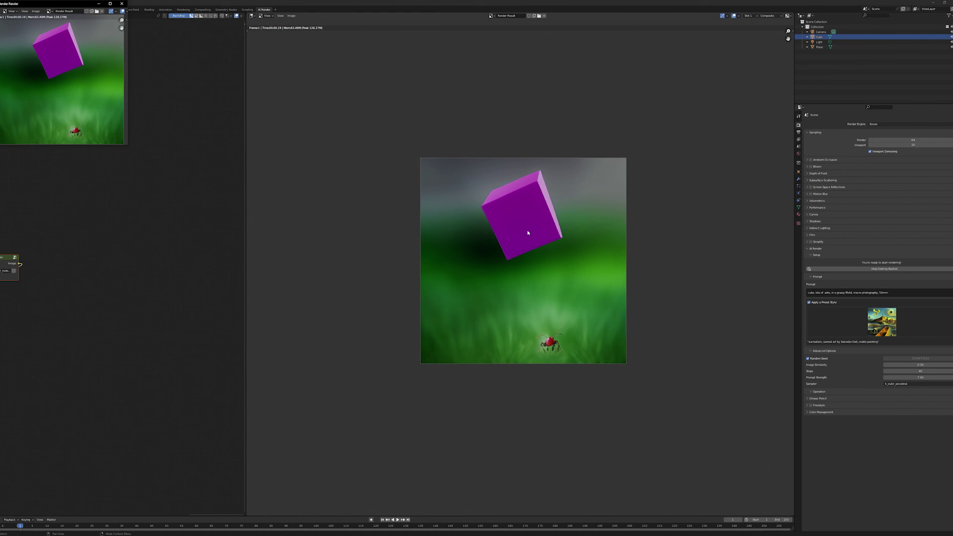
pyautogui.scroll(-1, 537, 281)
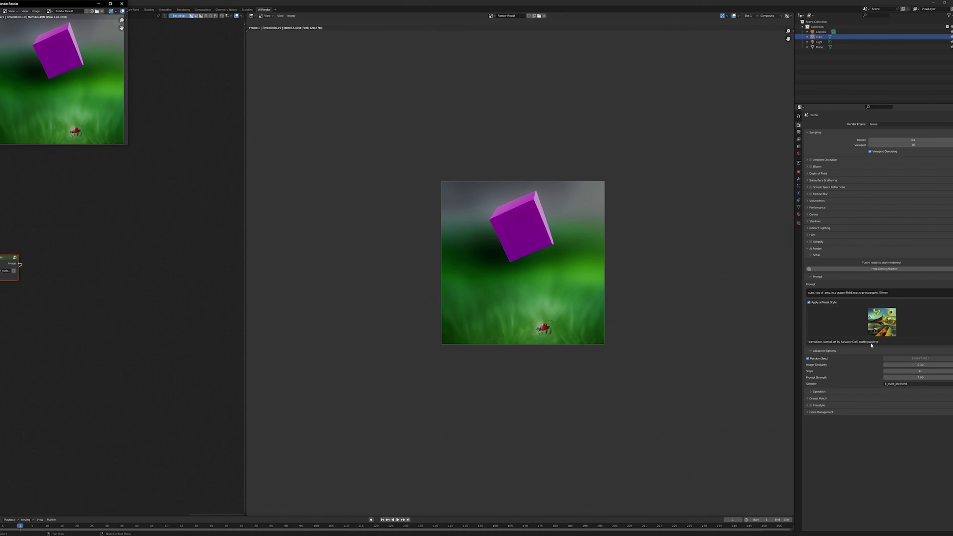
# Step: Uncheck Apply a Preset Style and re-render the magenta cube among tall grass
pyautogui.click(809, 303)
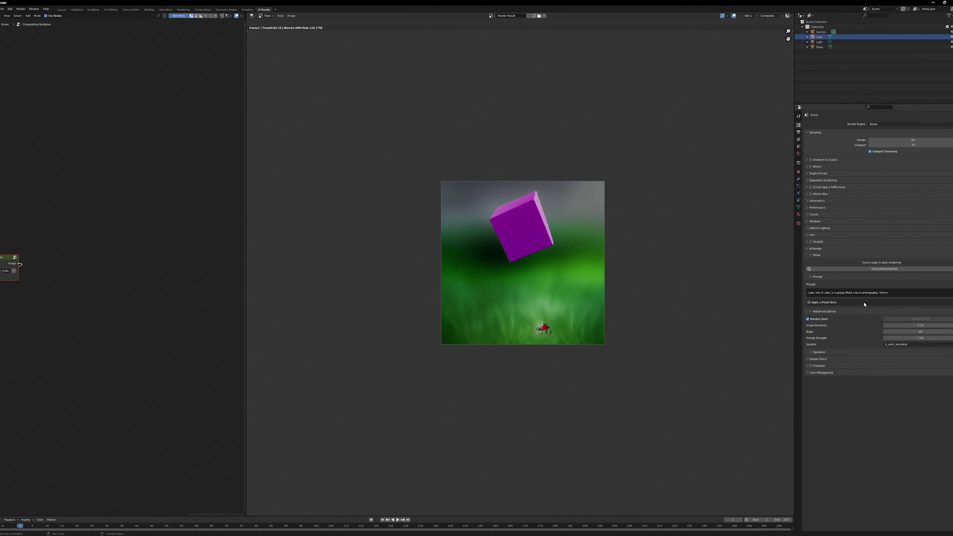
pyautogui.click(20, 9)
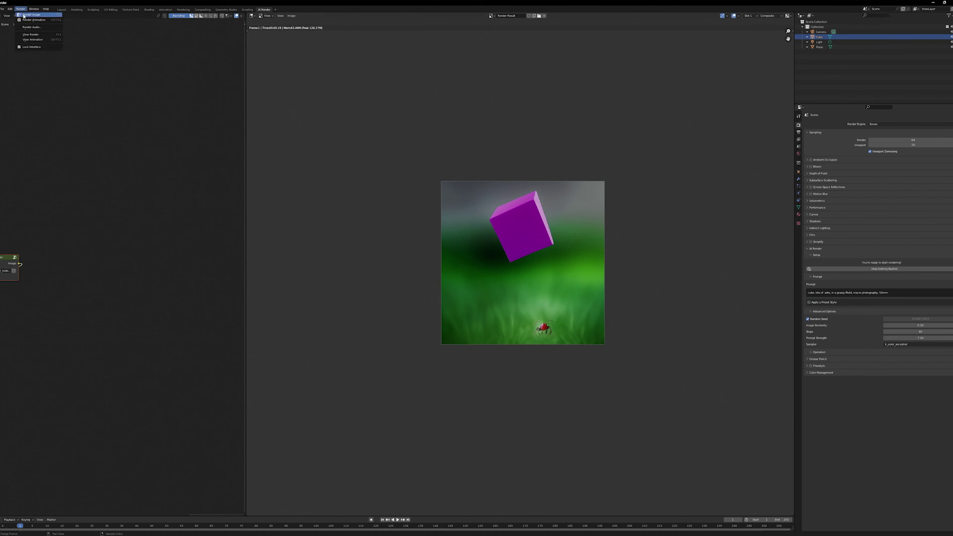
pyautogui.click(31, 14)
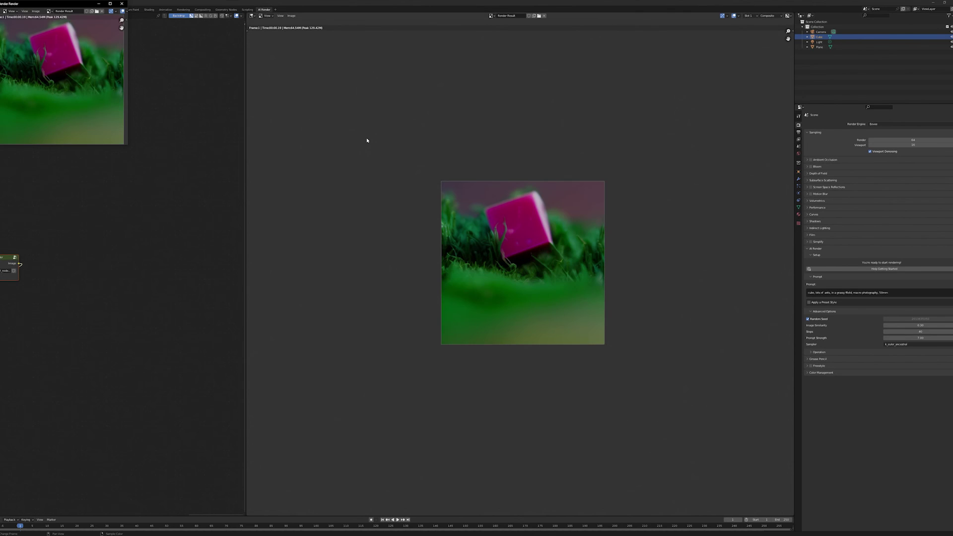
pyautogui.scroll(3, 579, 277)
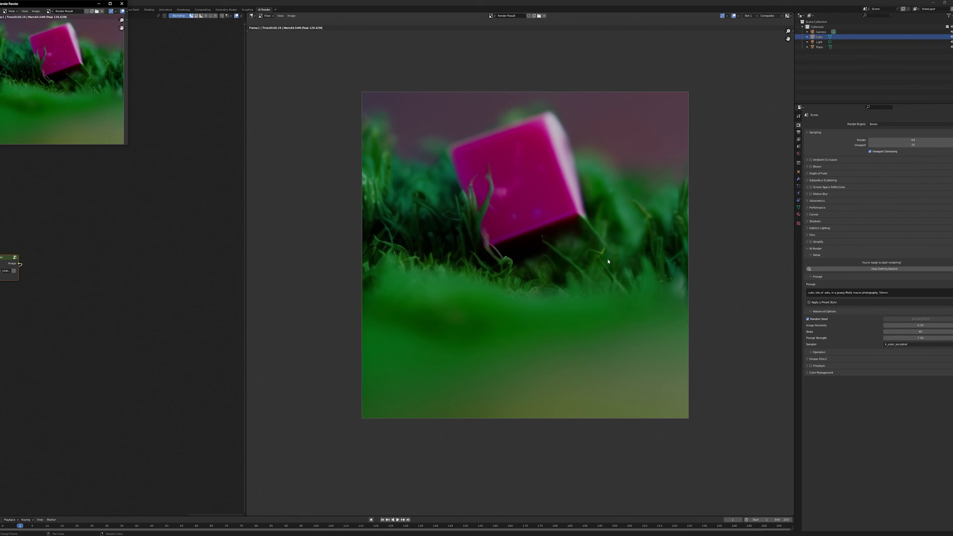
pyautogui.scroll(-3, 522, 264)
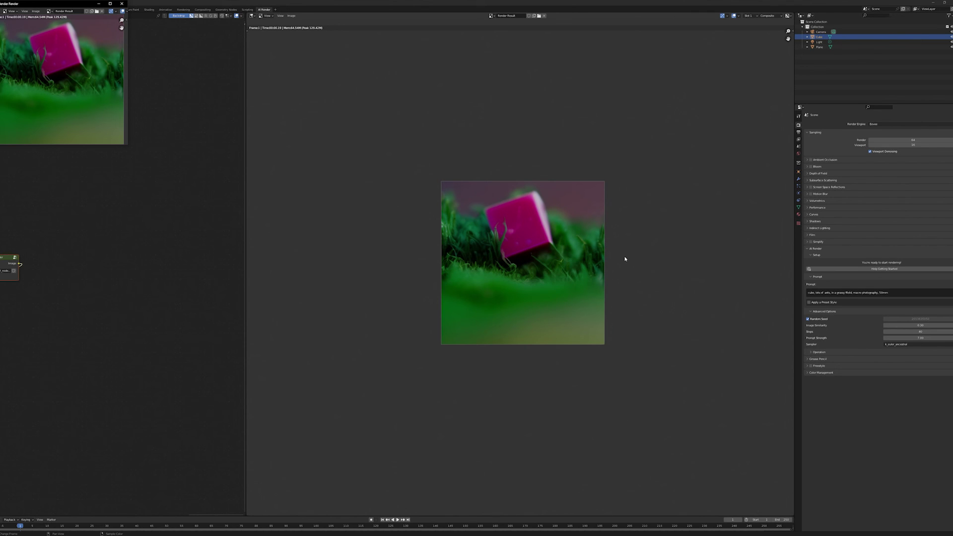
pyautogui.hotkey('alt', 'Tab')
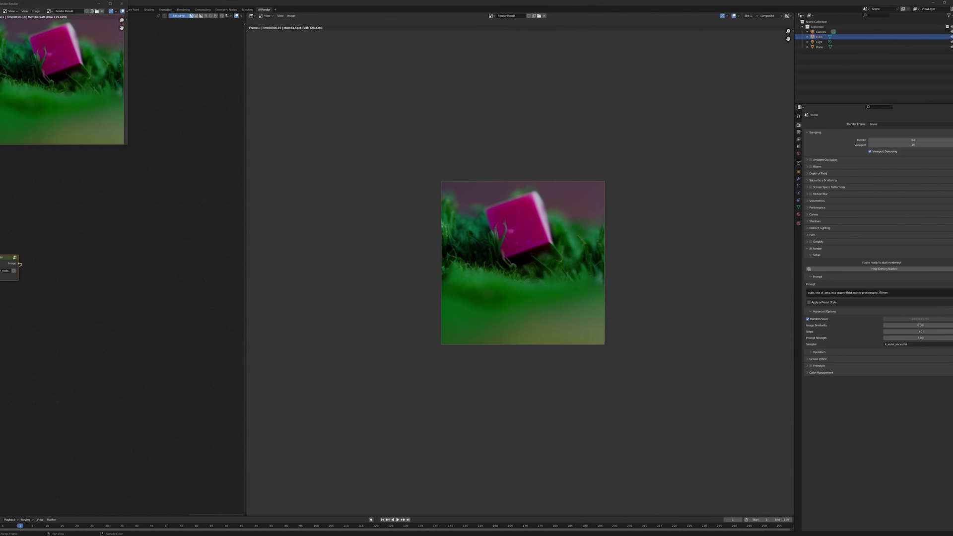
pyautogui.click(216, 171)
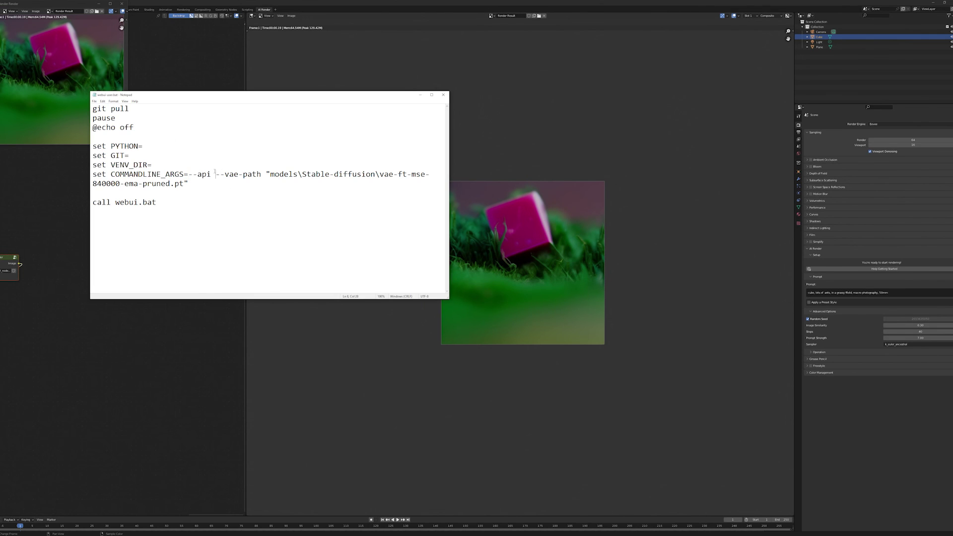
pyautogui.moveTo(212, 174); pyautogui.dragTo(189, 174)
pyautogui.hotkey('alt', 'Tab')
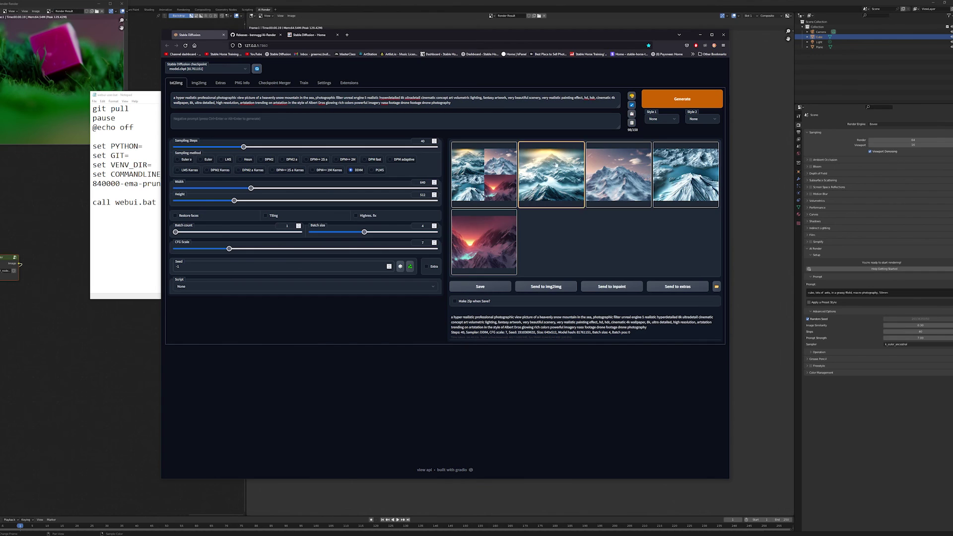
pyautogui.click(125, 184)
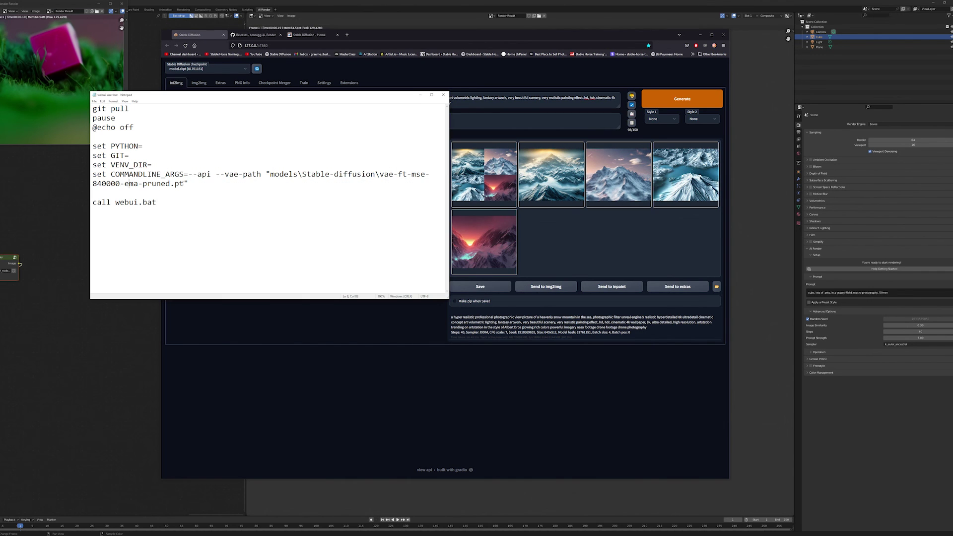
pyautogui.click(45, 209)
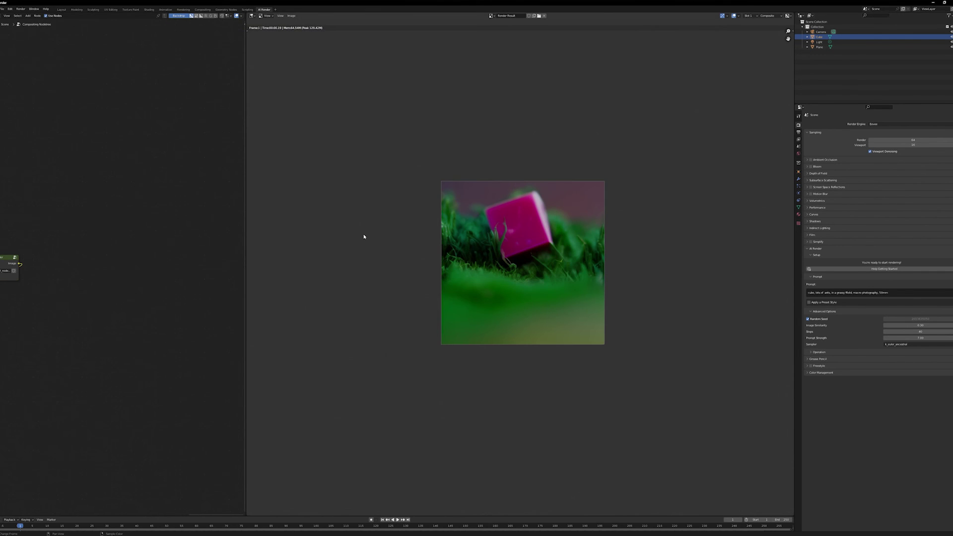